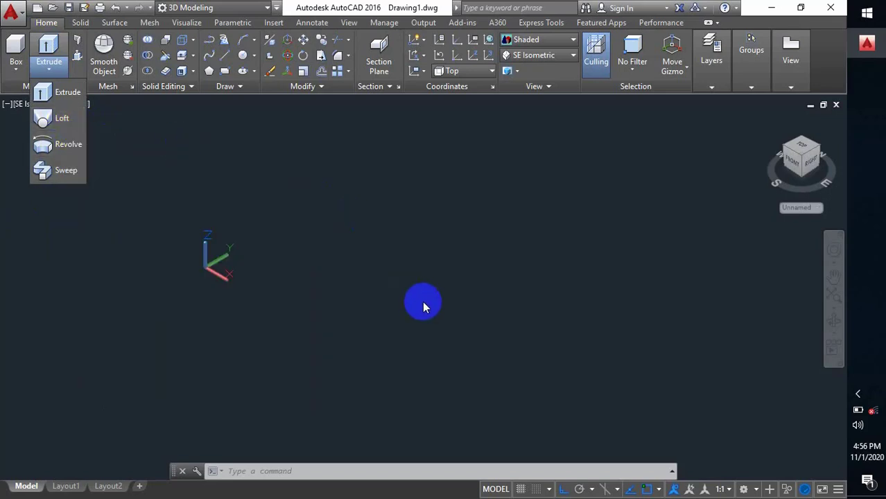
# Draw a square outline with the rectangle command.
pyautogui.click(413, 347)
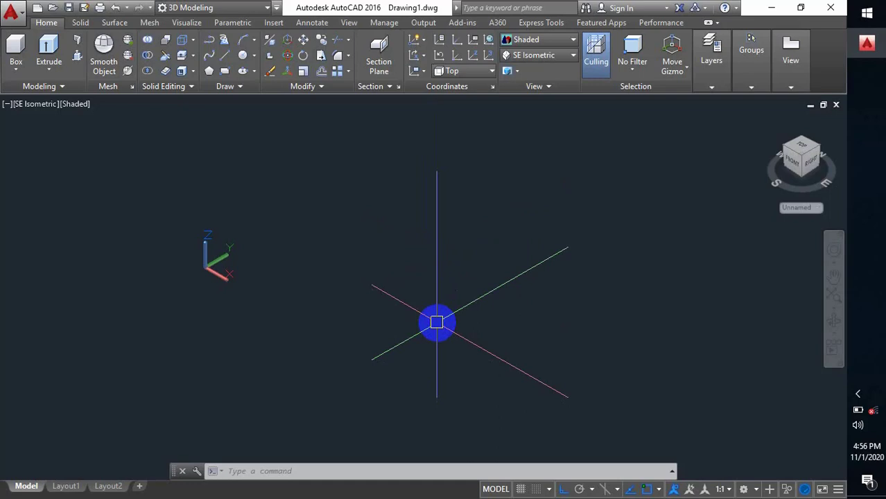
pyautogui.write('c')
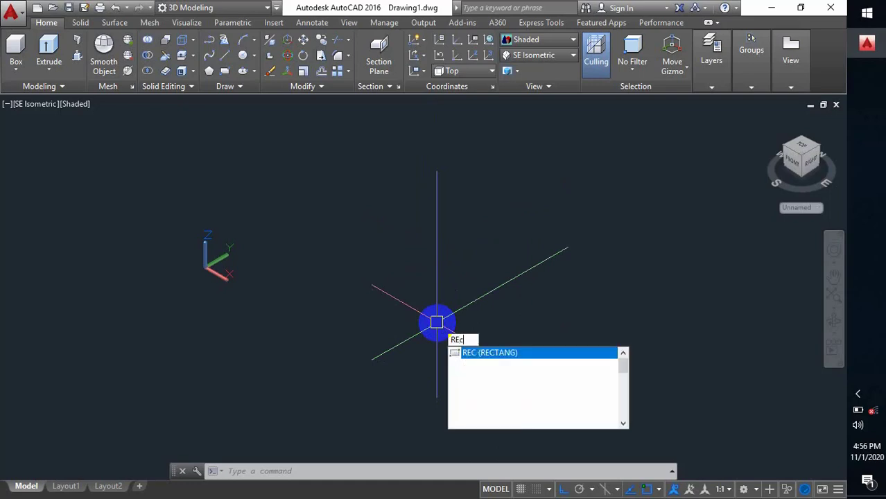
pyautogui.press('Return')
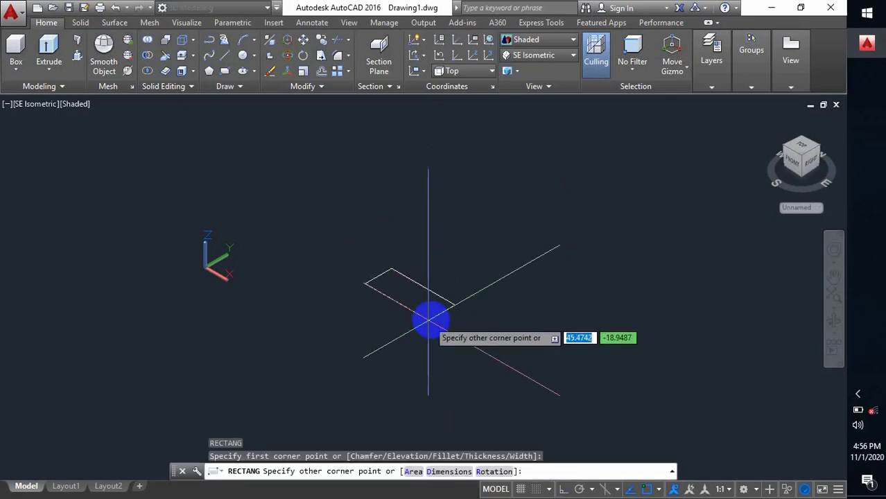
pyautogui.click(514, 267)
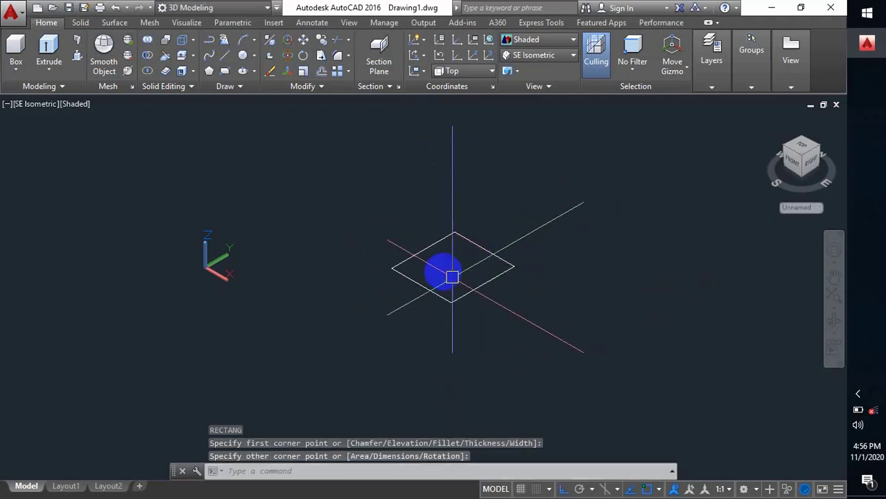
# Draw a circle centred inside the square.
pyautogui.write('c')
pyautogui.press('Return')
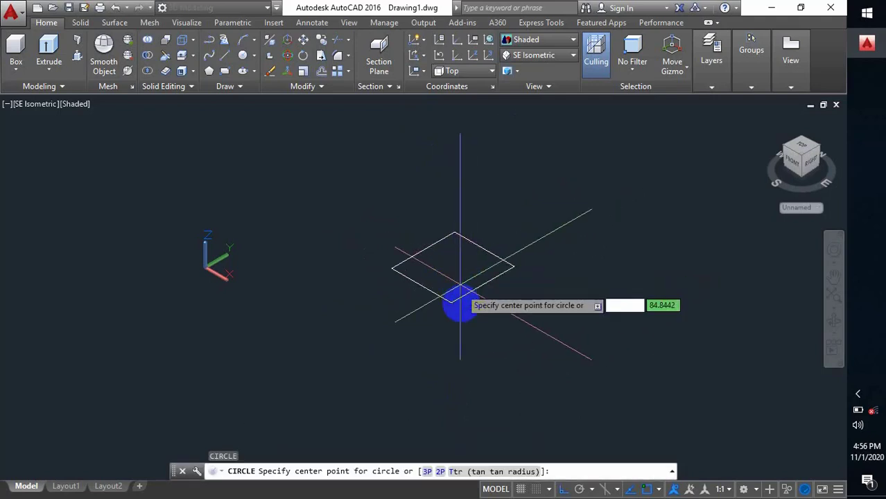
pyautogui.click(453, 267)
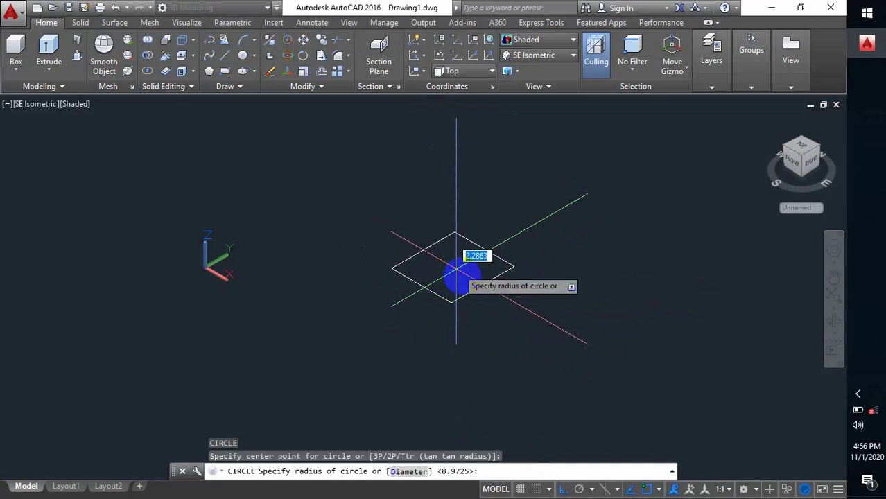
pyautogui.scroll(2, 471, 283)
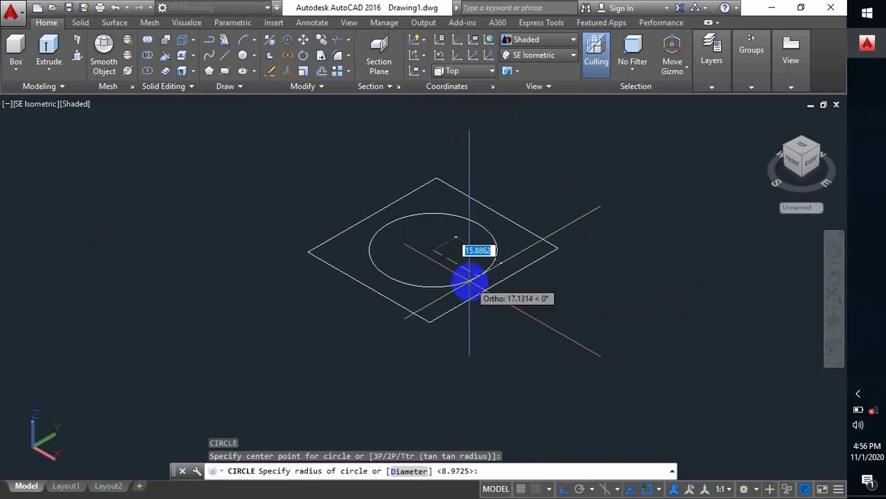
pyautogui.click(469, 278)
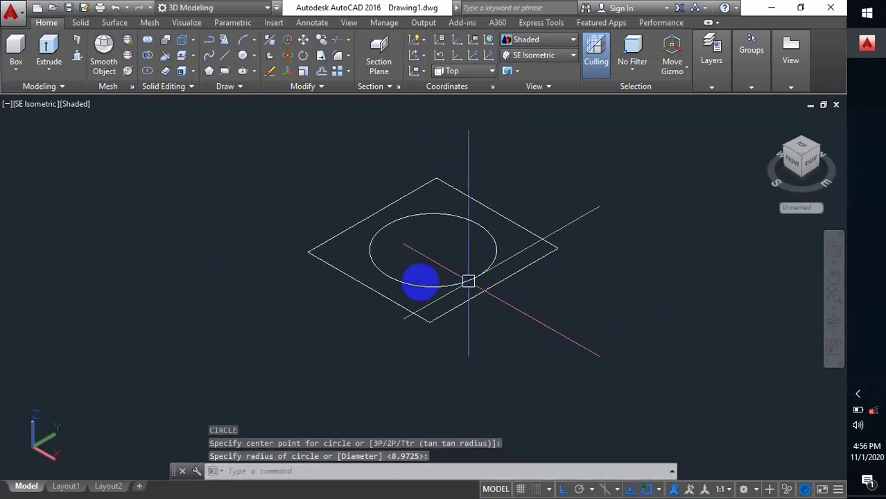
pyautogui.scroll(-2, 428, 277)
# Move the circle straight up along Z so it sits above the square.
pyautogui.click(428, 285)
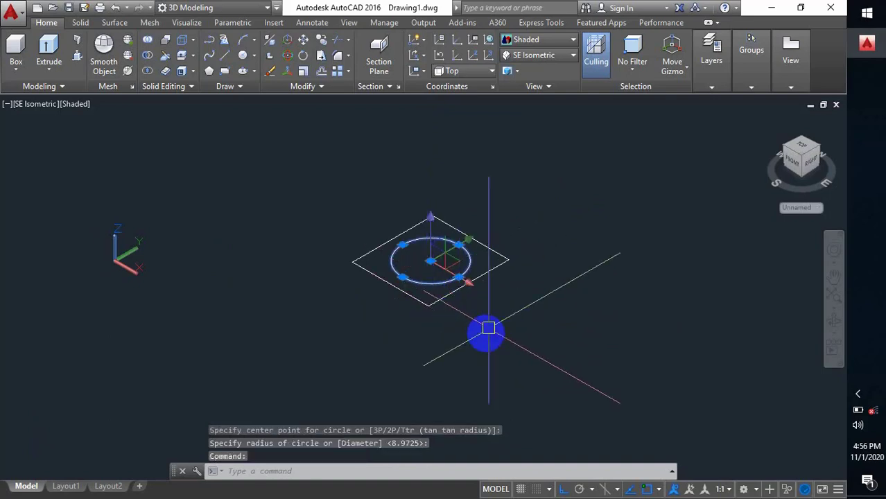
pyautogui.scroll(-3, 423, 331)
pyautogui.click(421, 326)
pyautogui.write('m')
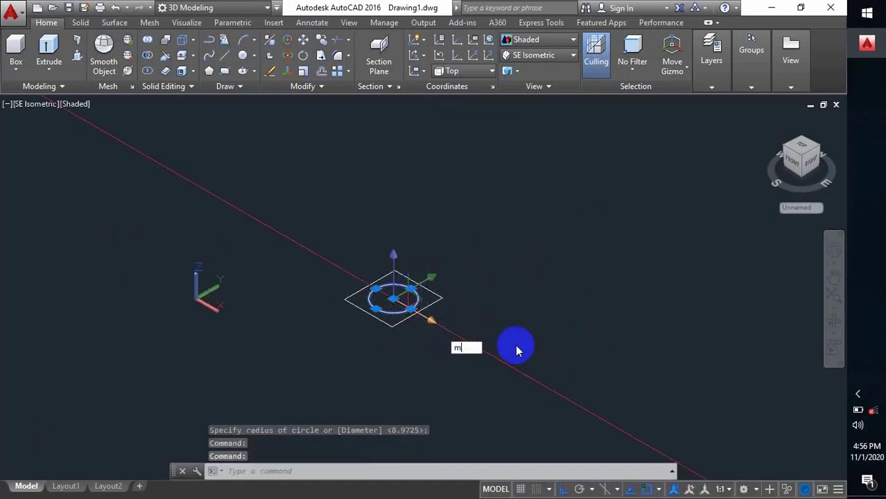
pyautogui.press('Return')
pyautogui.click(527, 337)
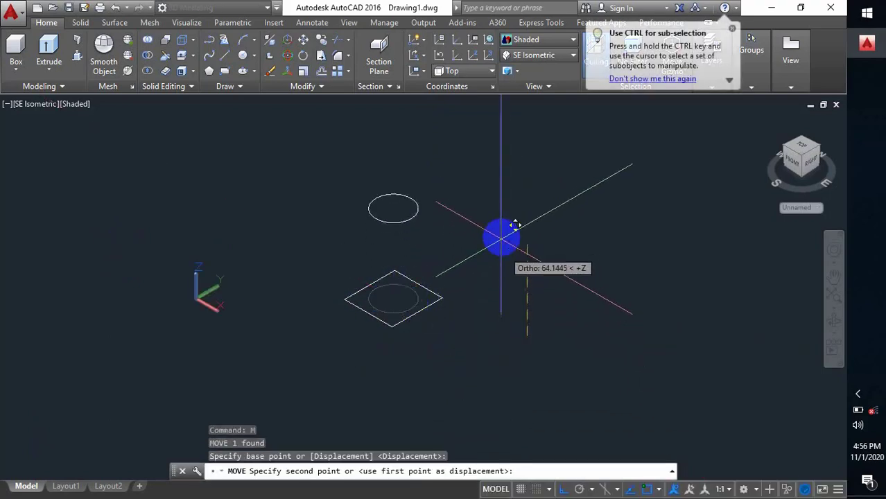
pyautogui.click(535, 193)
pyautogui.moveTo(513, 287)
pyautogui.mouseDown(button='middle')
pyautogui.moveTo(487, 297)
pyautogui.moveTo(509, 313)
pyautogui.moveTo(501, 295)
pyautogui.mouseUp(button='middle')
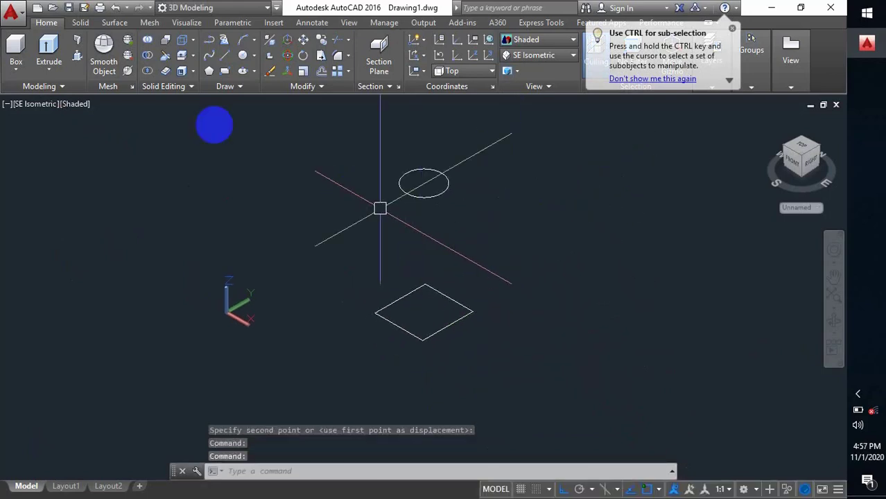
pyautogui.click(54, 70)
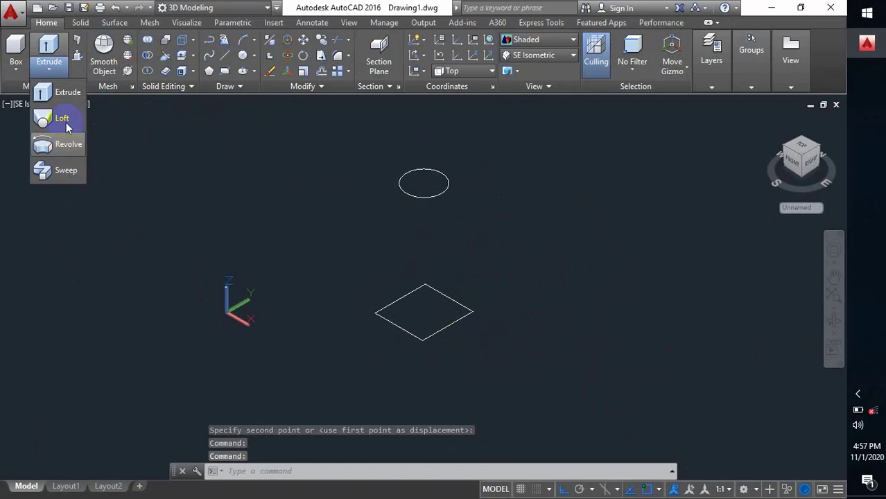
# Loft a solid from the square base to the raised circle using Cross sections only.
pyautogui.click(63, 119)
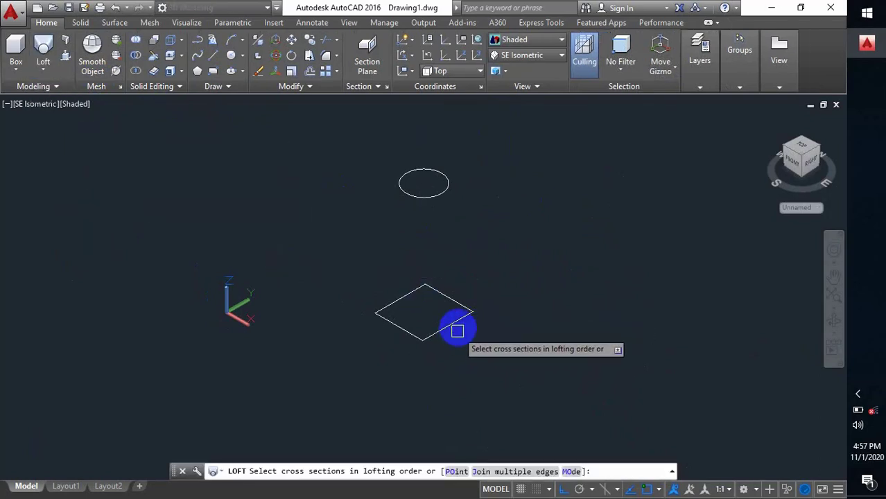
pyautogui.click(458, 332)
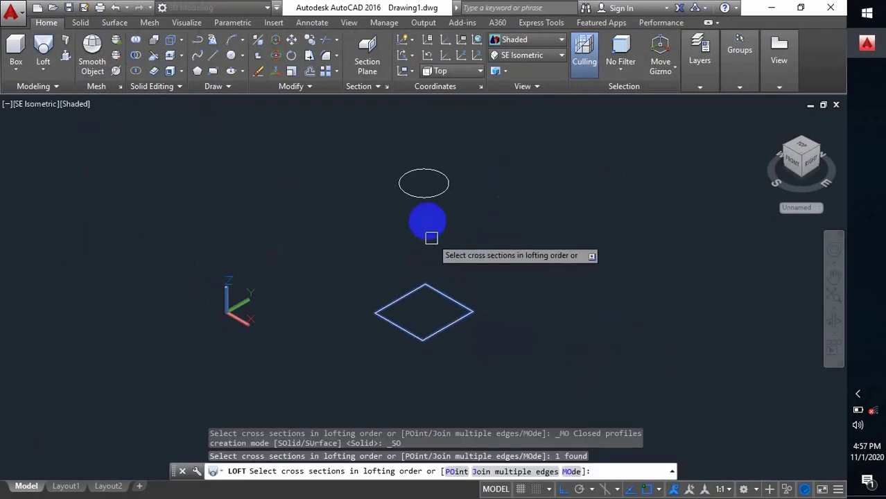
pyautogui.click(427, 201)
pyautogui.press('Return')
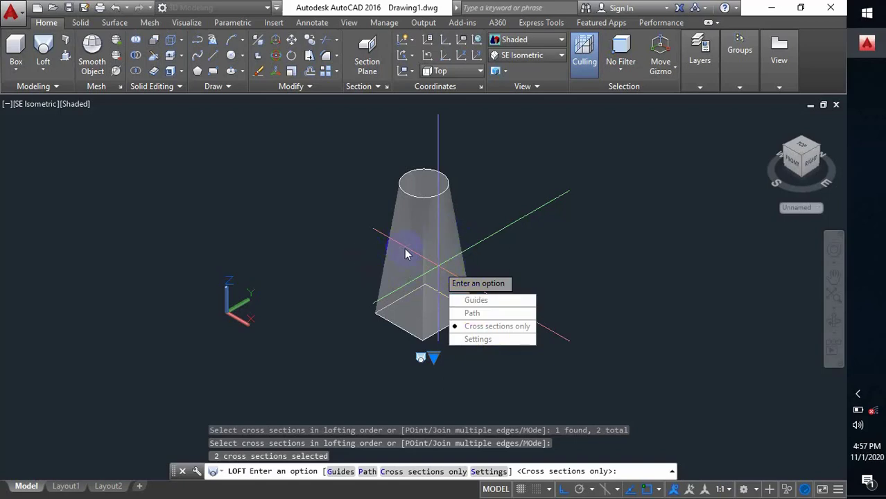
pyautogui.click(497, 326)
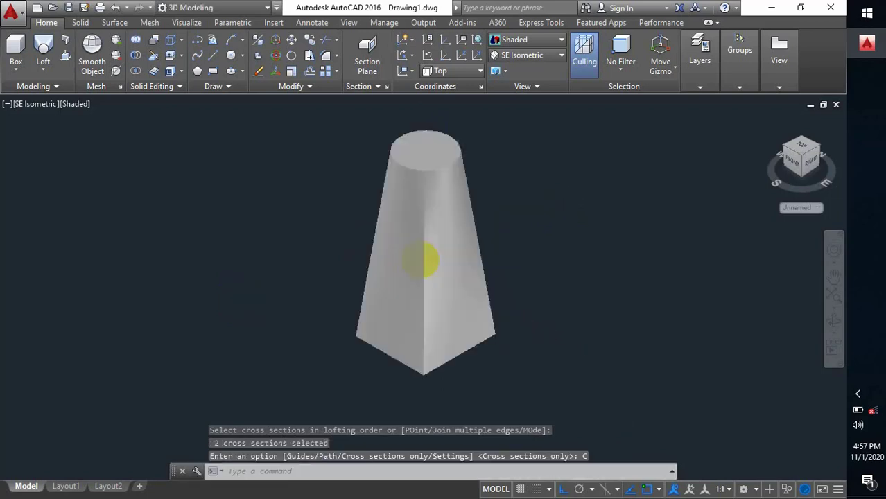
# Zoom and pan so the lofted solid sits up-left, leaving empty space on the right.
pyautogui.scroll(-3, 449, 292)
pyautogui.scroll(4, 454, 298)
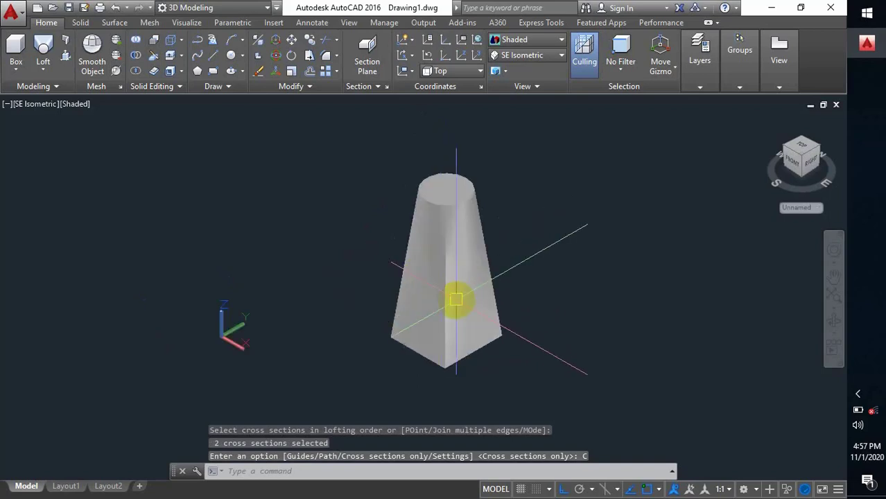
pyautogui.moveTo(380, 286); pyautogui.dragTo(309, 267, button='middle')
pyautogui.click(401, 293)
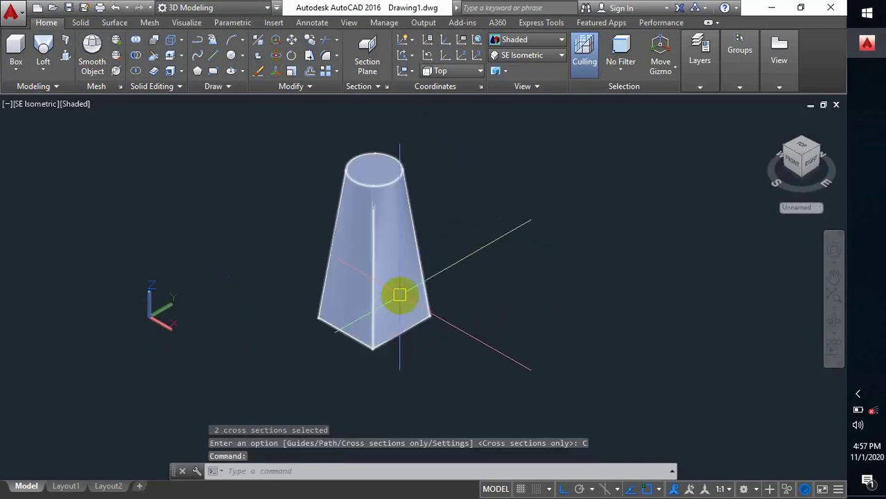
pyautogui.scroll(-5, 378, 305)
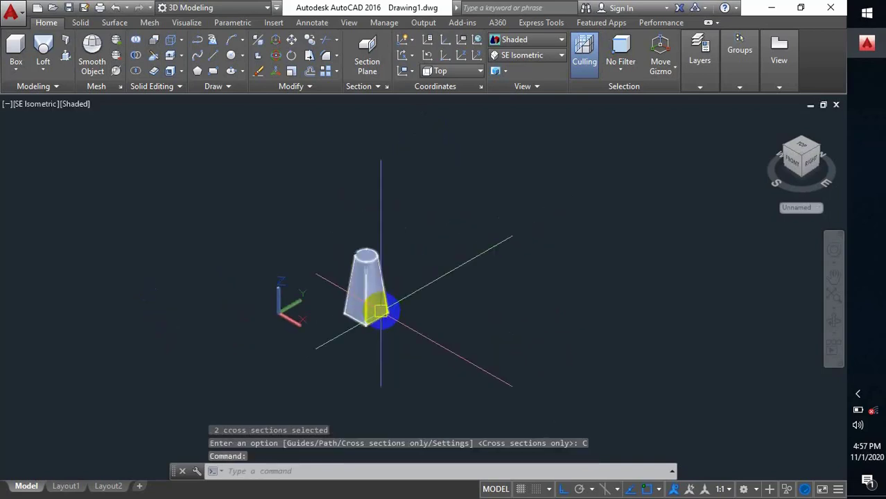
pyautogui.scroll(2, 350, 284)
pyautogui.scroll(3, 346, 283)
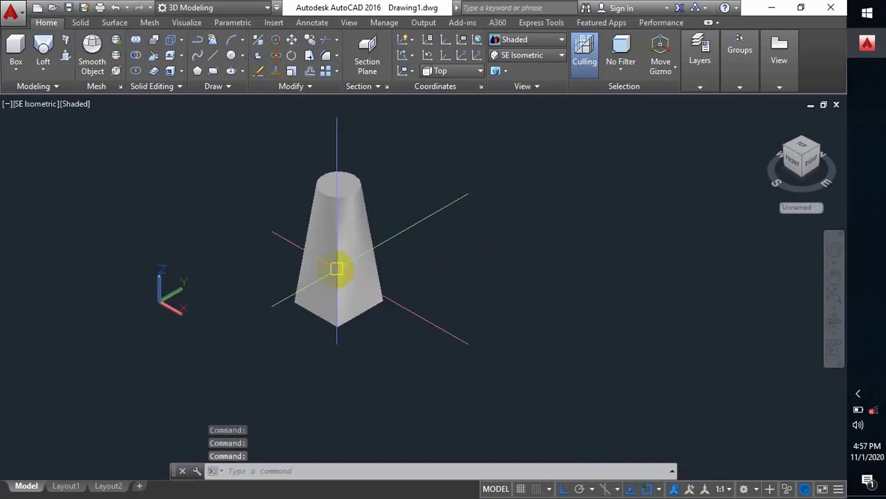
pyautogui.scroll(2, 367, 273)
pyautogui.scroll(-1, 312, 276)
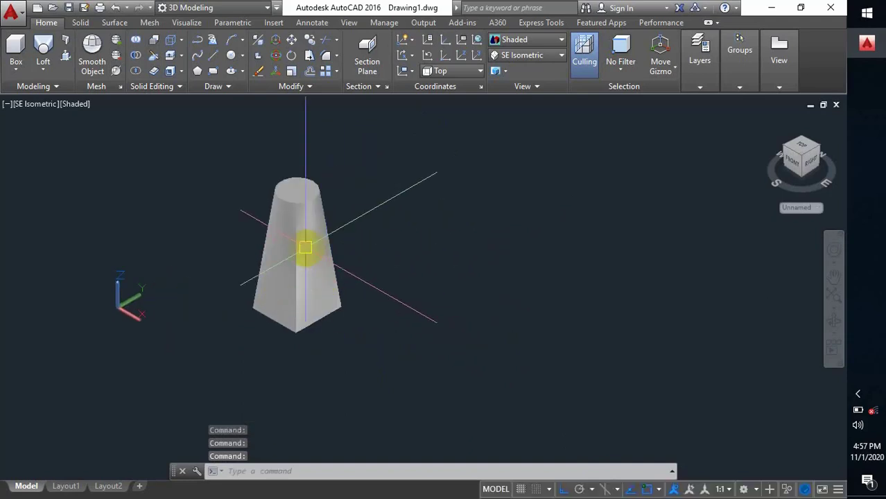
pyautogui.scroll(2, 306, 248)
pyautogui.scroll(-1, 311, 247)
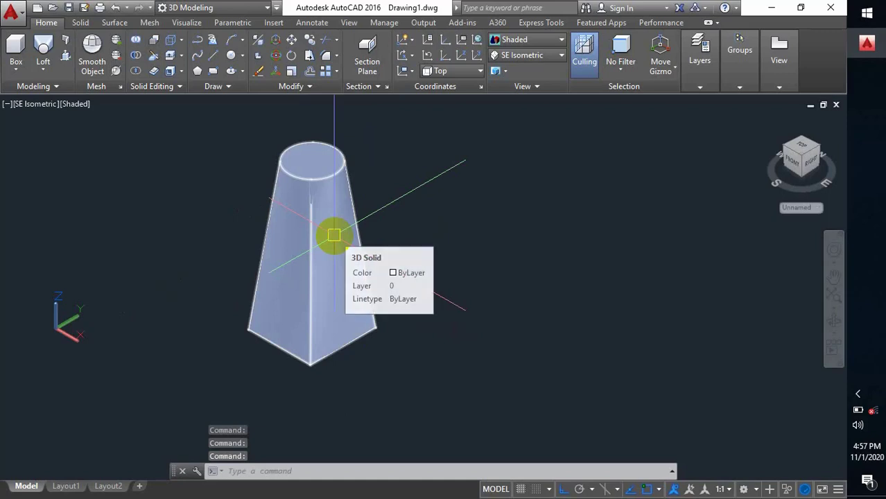
pyautogui.scroll(-2, 378, 280)
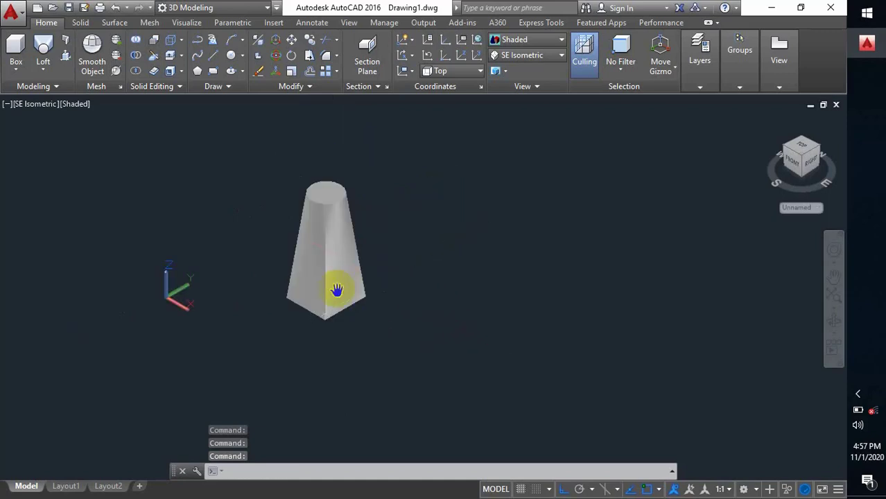
pyautogui.moveTo(337, 290); pyautogui.dragTo(291, 294, button='middle')
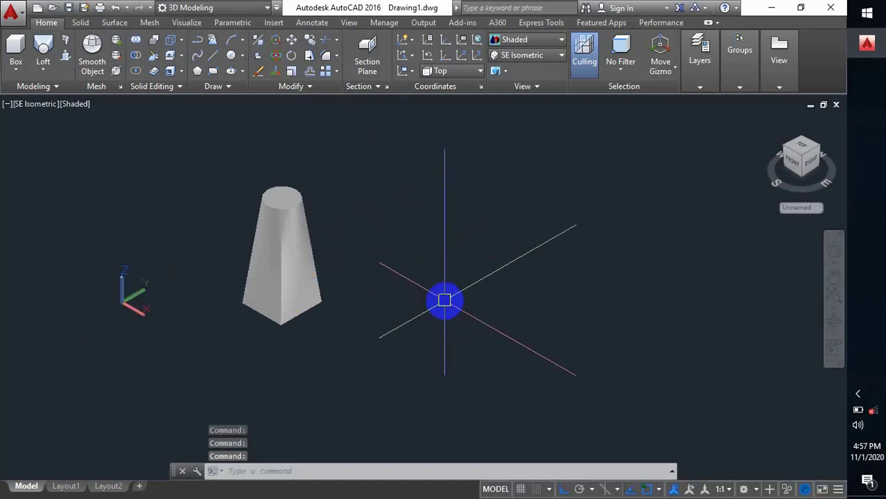
# Draw an open L-shaped polyline of two perpendicular segments beside the solid.
pyautogui.press('Return')
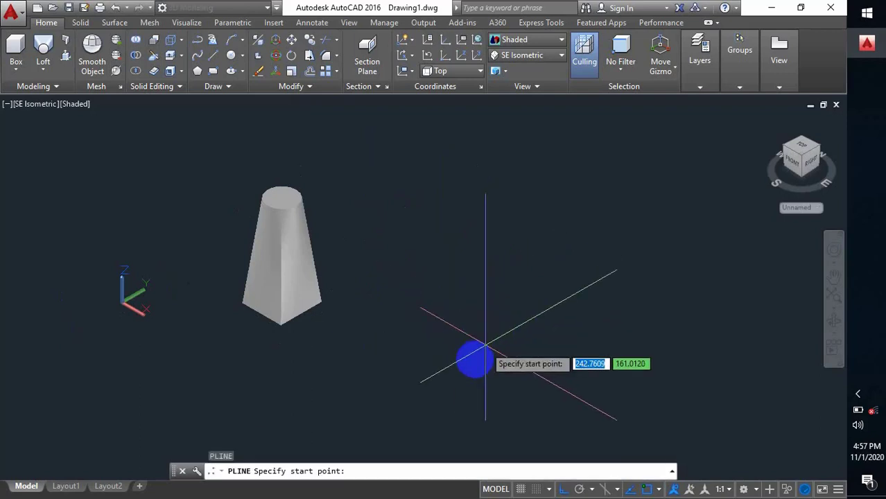
pyautogui.click(444, 349)
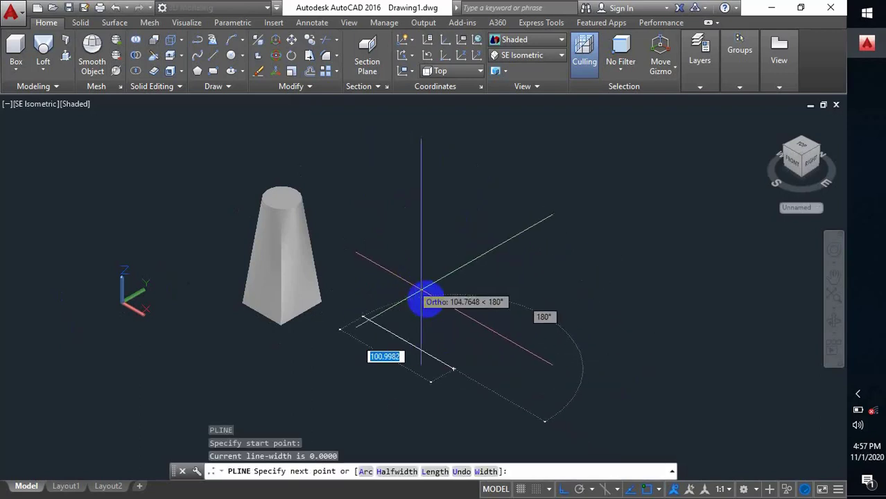
pyautogui.click(413, 317)
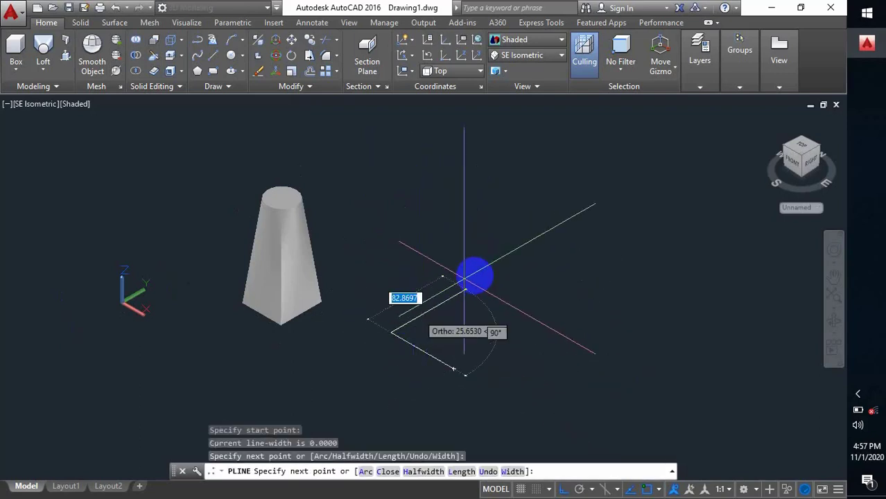
pyautogui.click(502, 271)
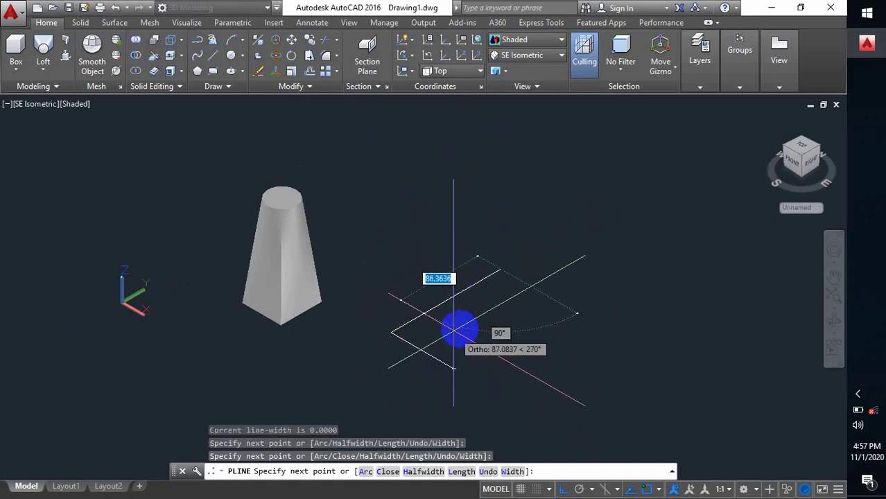
pyautogui.press('Escape')
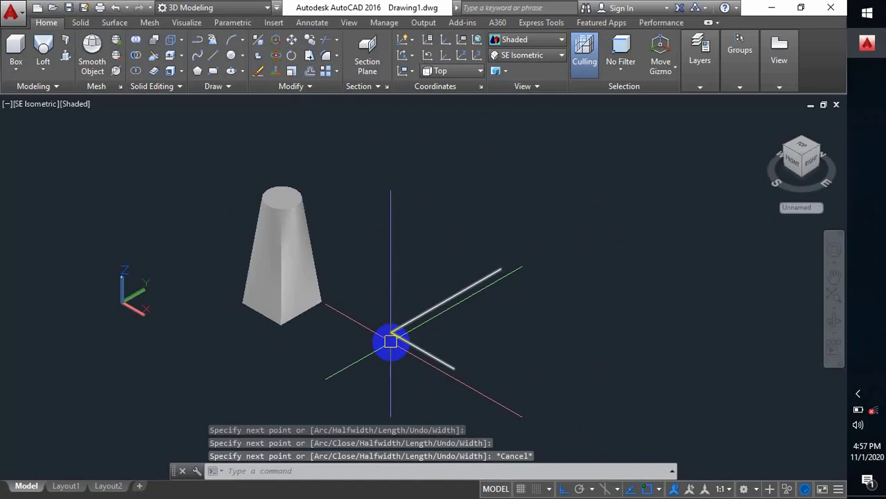
pyautogui.scroll(3, 391, 342)
# Fillet the polyline corner with a radius of 5.
pyautogui.write('f')
pyautogui.press('Return')
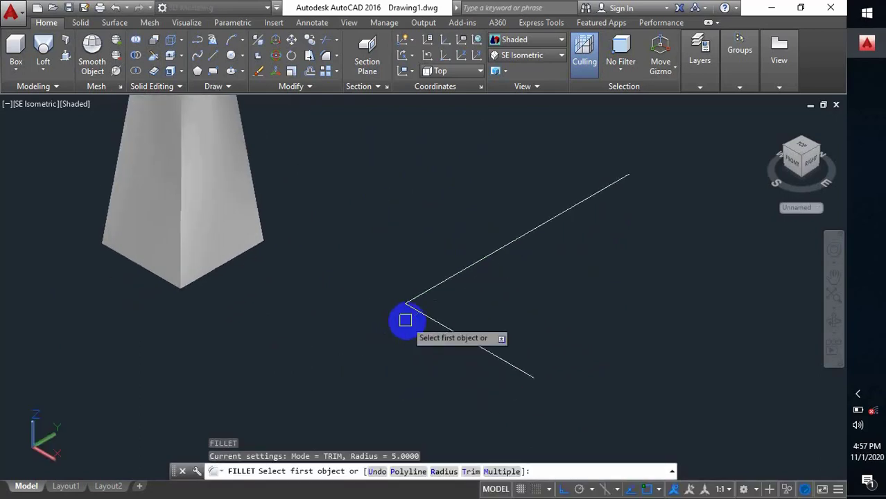
pyautogui.write('r')
pyautogui.press('Return')
pyautogui.write('5')
pyautogui.press('Return')
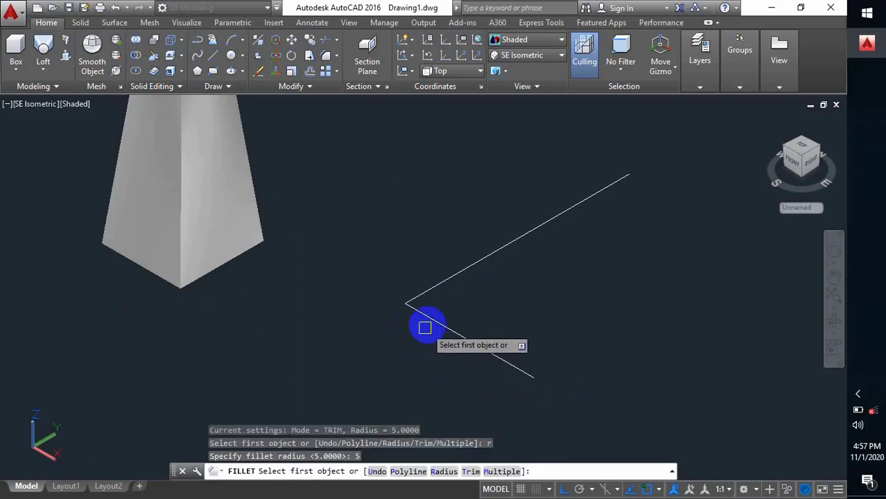
pyautogui.click(429, 321)
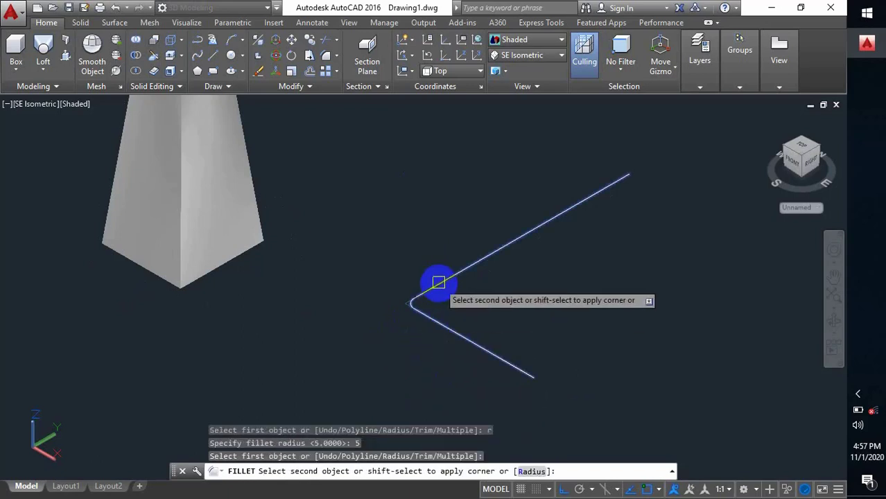
pyautogui.click(439, 282)
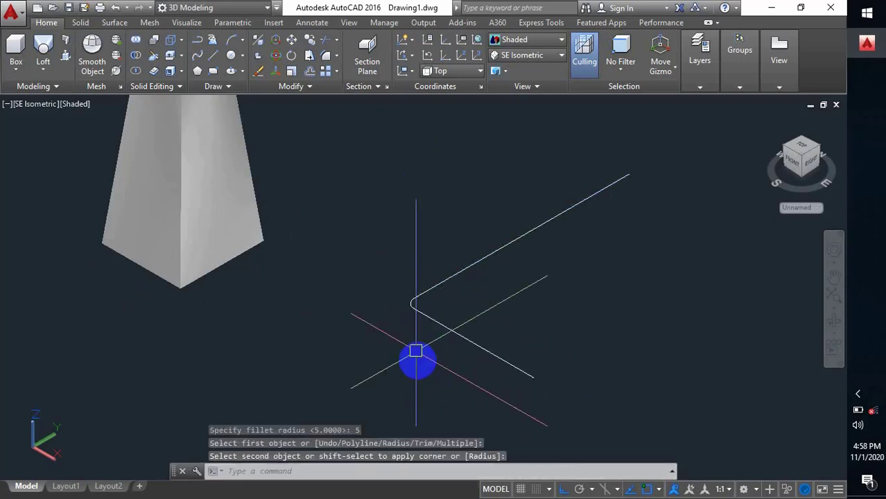
pyautogui.scroll(-2, 420, 366)
pyautogui.scroll(4, 412, 343)
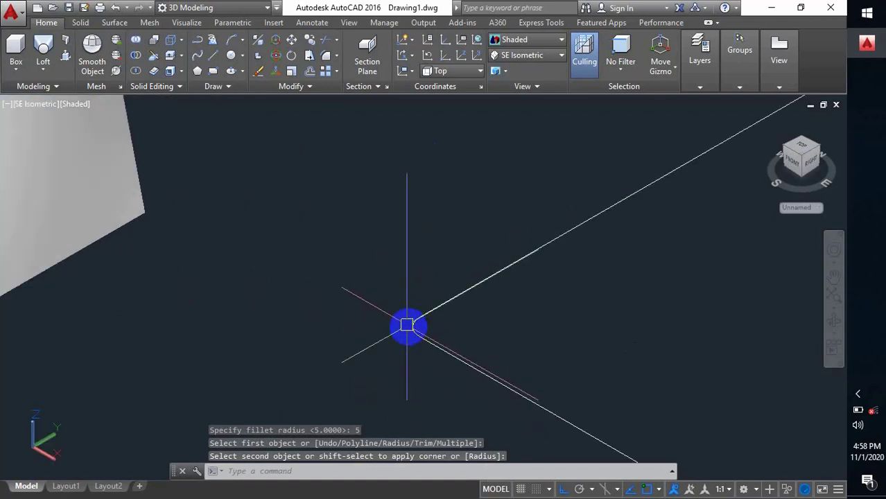
pyautogui.scroll(-2, 413, 327)
pyautogui.scroll(-2, 426, 335)
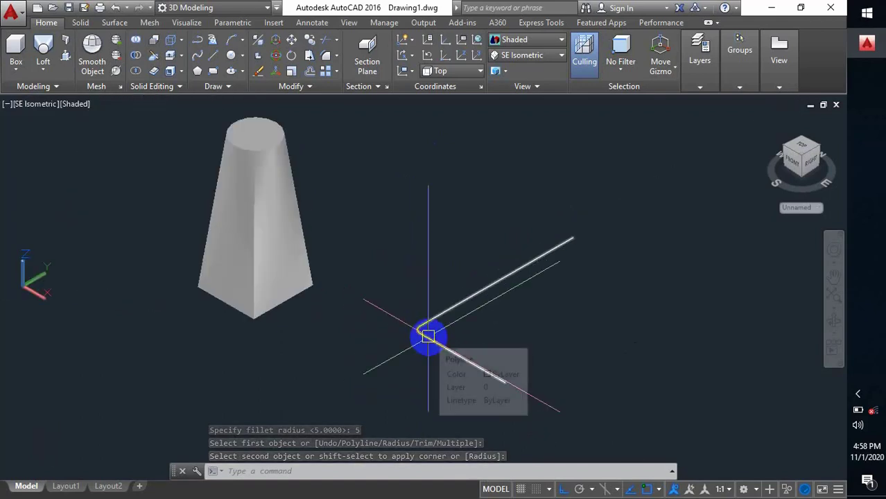
# Redo the corner fillet with a larger radius of 15.
pyautogui.press('Return')
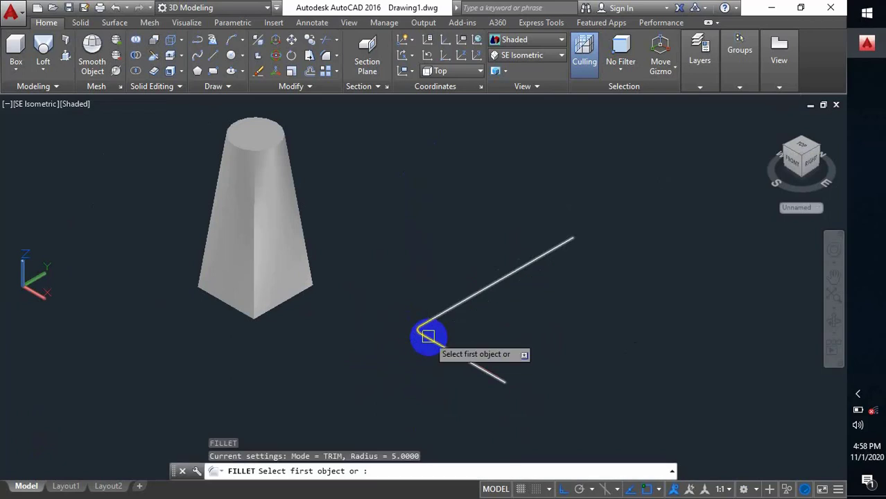
pyautogui.write('r')
pyautogui.press('Return')
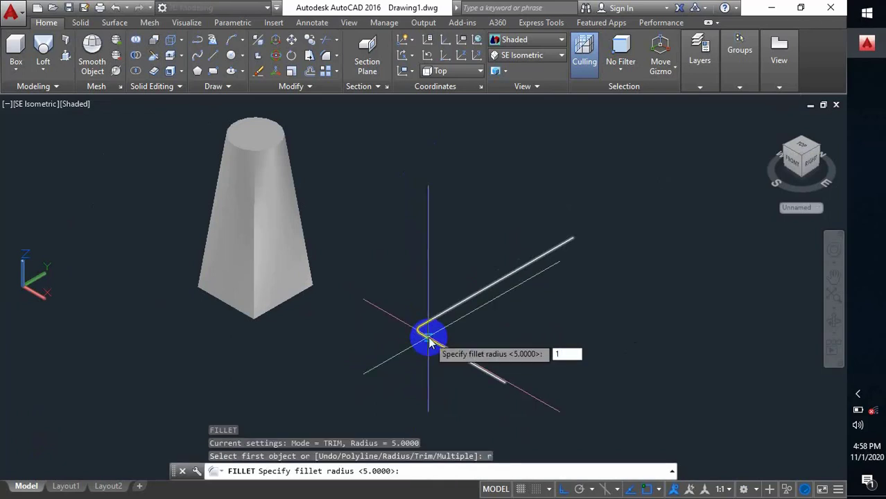
pyautogui.press('Return')
pyautogui.click(451, 348)
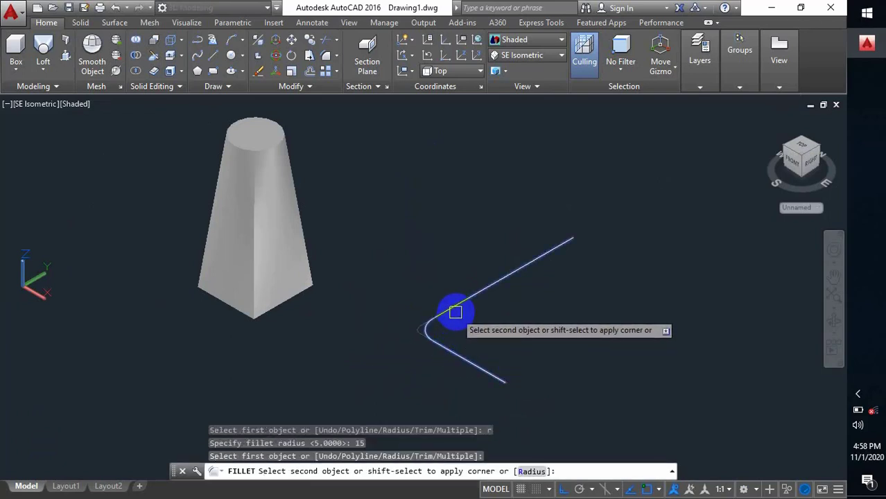
pyautogui.click(448, 316)
pyautogui.scroll(3, 430, 330)
pyautogui.scroll(-4, 444, 313)
pyautogui.scroll(2, 427, 329)
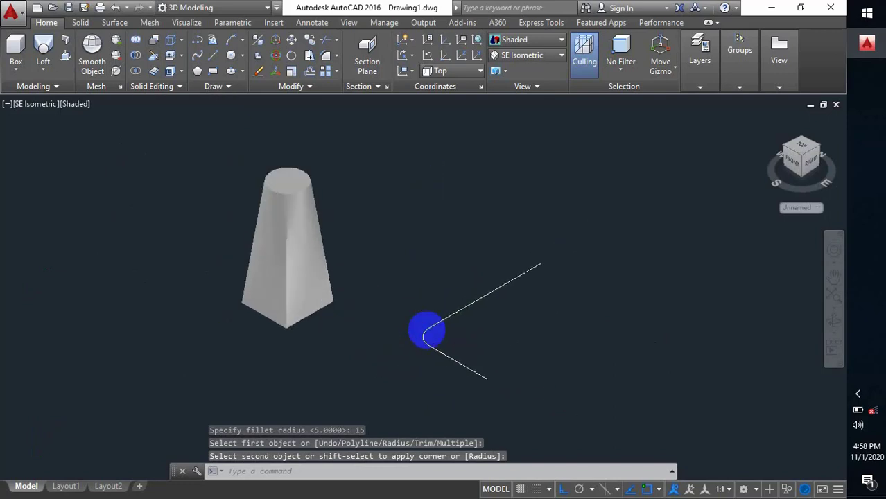
pyautogui.scroll(1, 444, 319)
pyautogui.scroll(-3, 465, 333)
pyautogui.moveTo(468, 338); pyautogui.dragTo(444, 335, button='middle')
pyautogui.scroll(2, 429, 319)
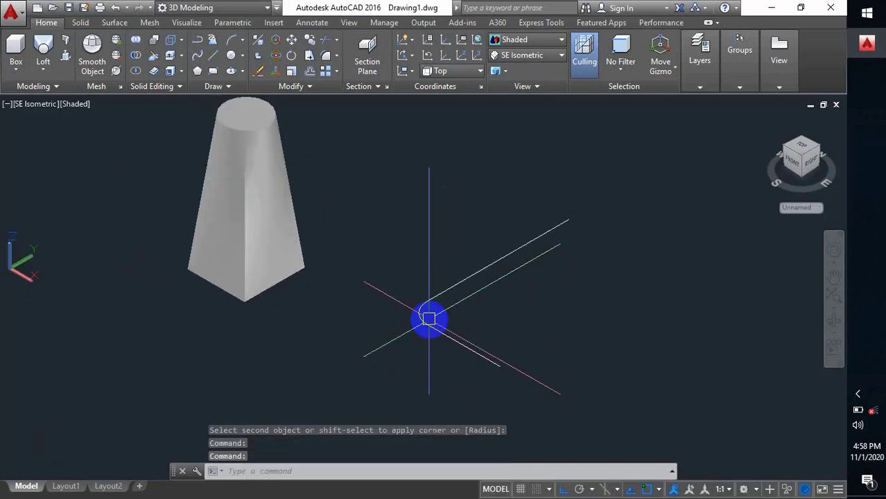
pyautogui.moveTo(492, 376); pyautogui.dragTo(480, 366, button='middle')
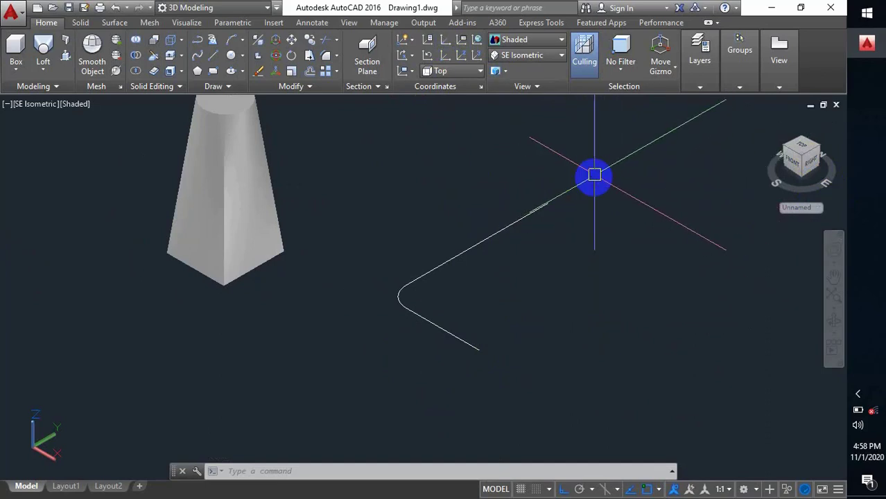
# Set the UCS to Right and draw a small upright rectangle near the polyline's lower end.
pyautogui.click(477, 72)
pyautogui.click(461, 152)
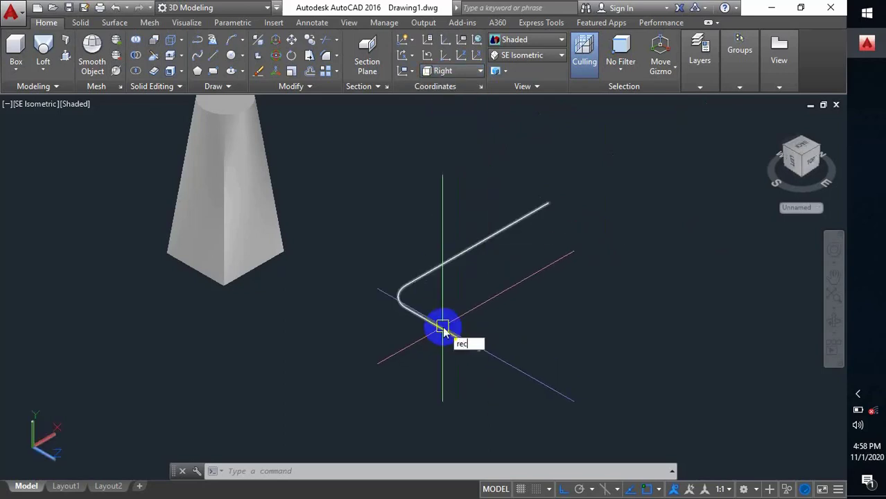
pyautogui.press('Return')
pyautogui.click(476, 351)
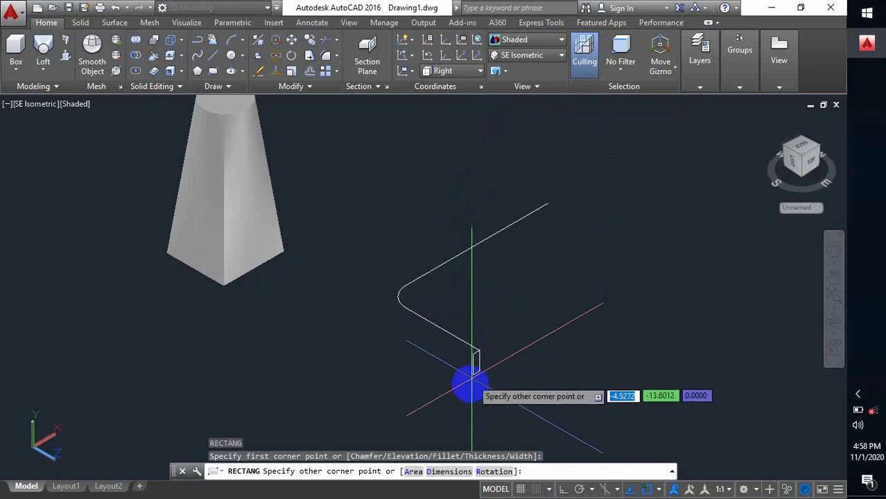
pyautogui.click(447, 407)
pyautogui.click(444, 405)
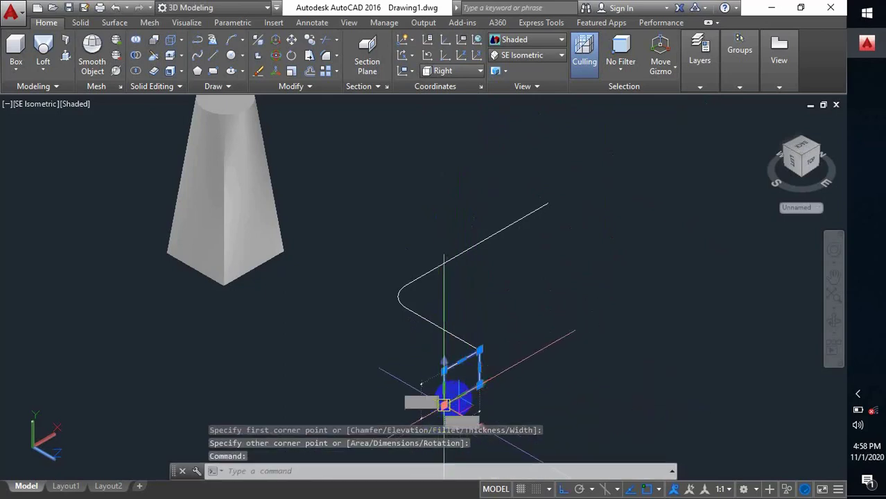
pyautogui.press('Return')
pyautogui.click(473, 363)
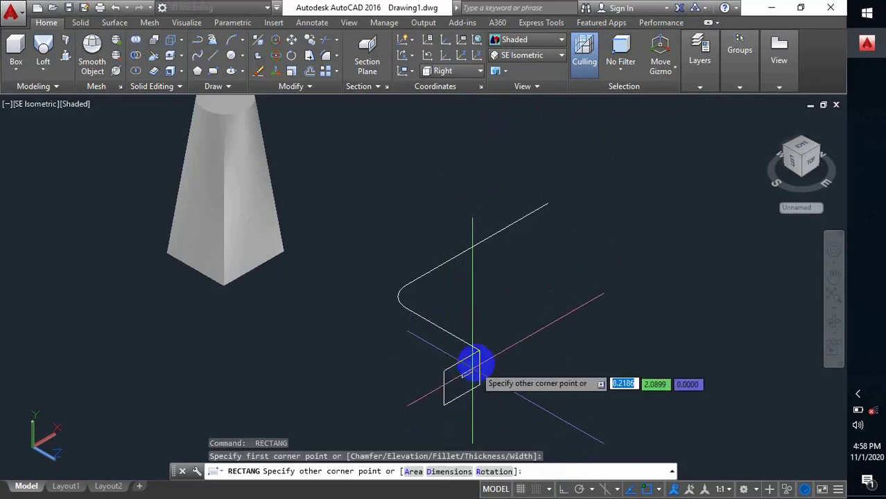
pyautogui.press('Escape')
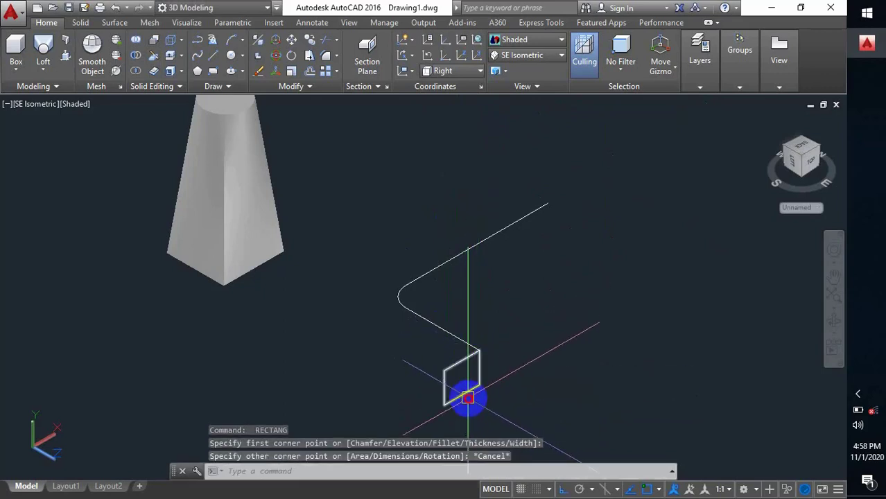
# Move the rectangle onto the polyline's lower end point.
pyautogui.click(455, 375)
pyautogui.press('Return')
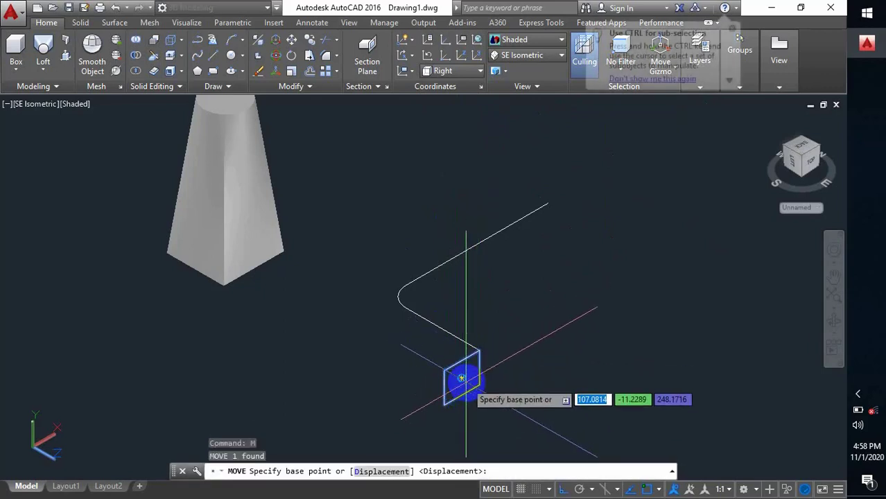
pyautogui.click(461, 378)
pyautogui.click(476, 368)
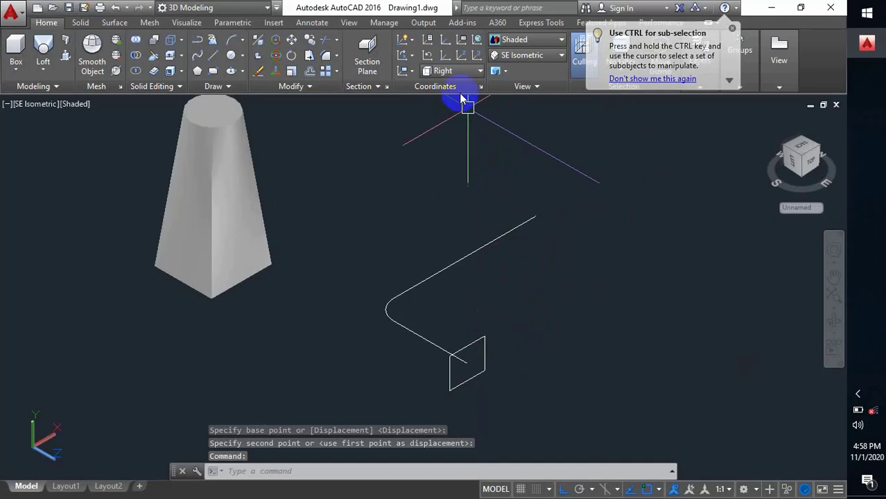
pyautogui.click(454, 71)
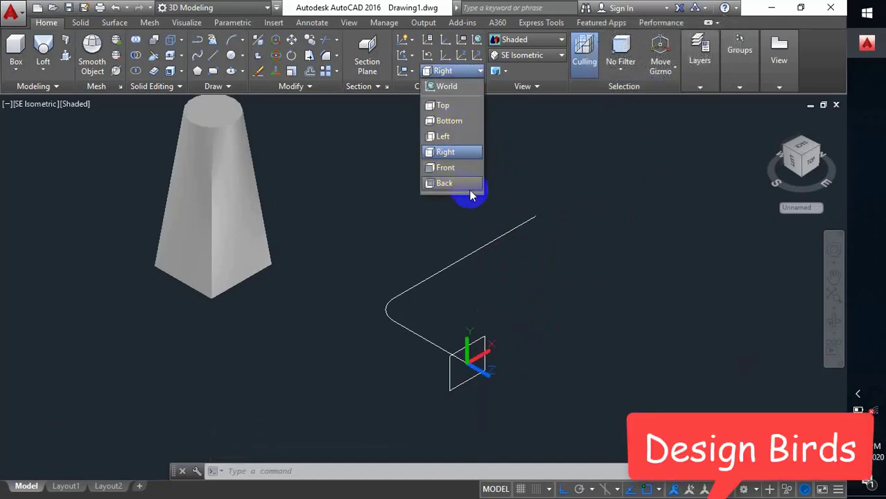
# Switch the UCS to Back and draw a small circle at the polyline's upper end.
pyautogui.click(466, 185)
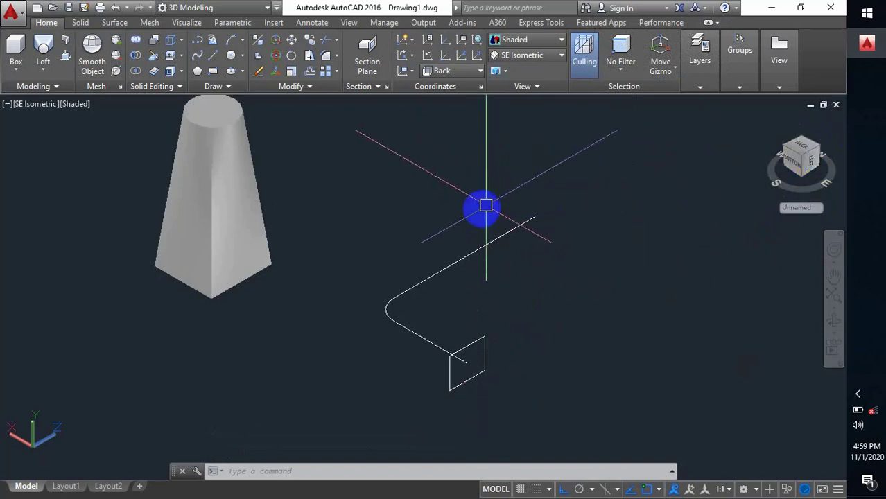
pyautogui.write('c')
pyautogui.press('Return')
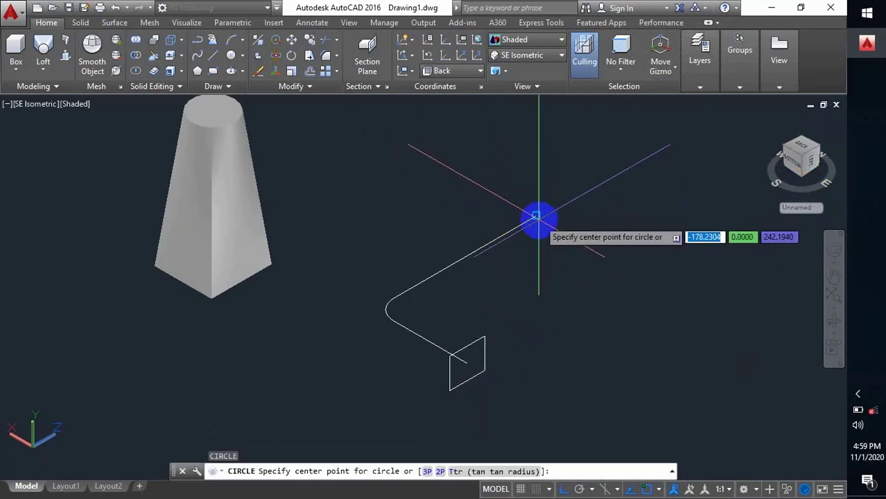
pyautogui.click(535, 217)
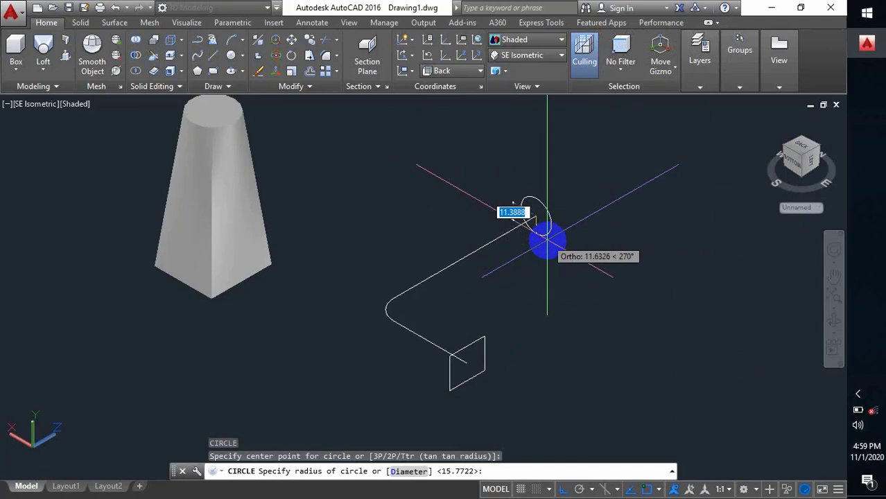
pyautogui.click(548, 241)
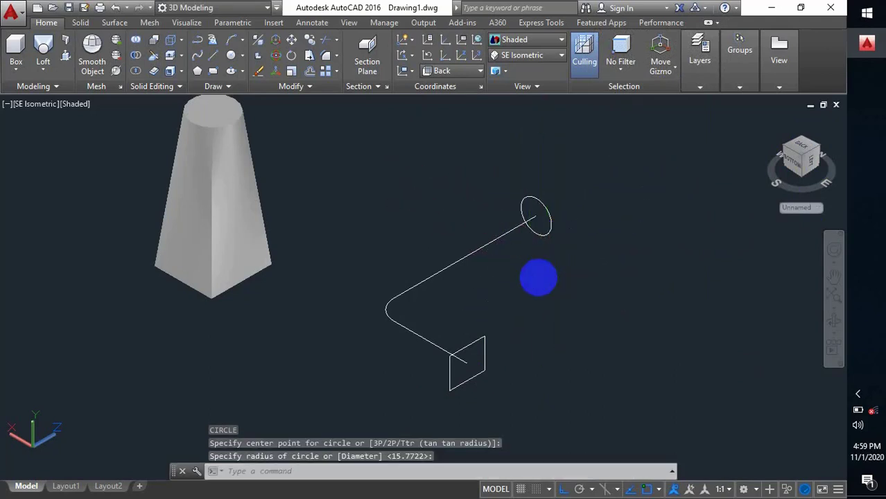
pyautogui.moveTo(541, 277); pyautogui.dragTo(523, 279, button='middle')
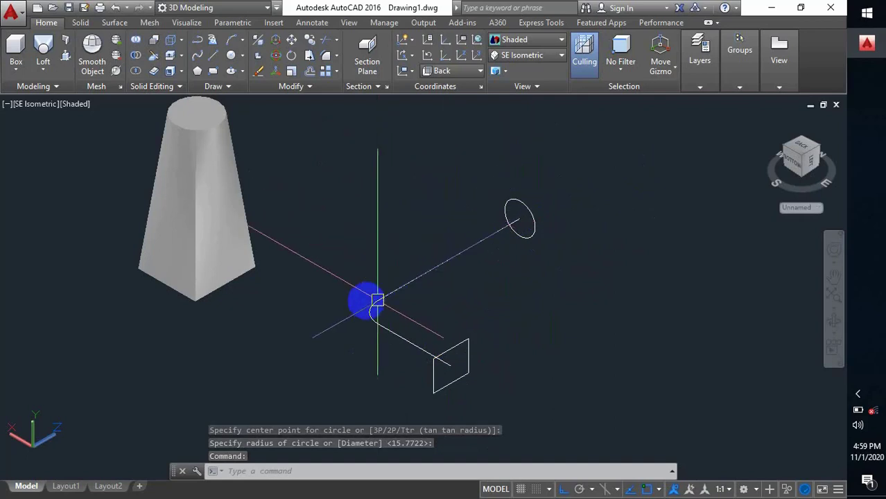
# Loft the rectangle into the circle with the filleted polyline as Path.
pyautogui.click(43, 45)
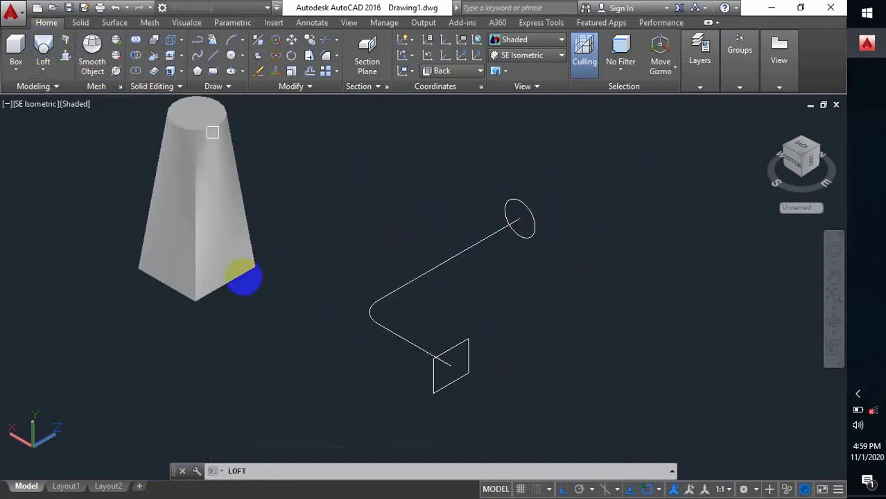
pyautogui.click(450, 346)
pyautogui.click(525, 231)
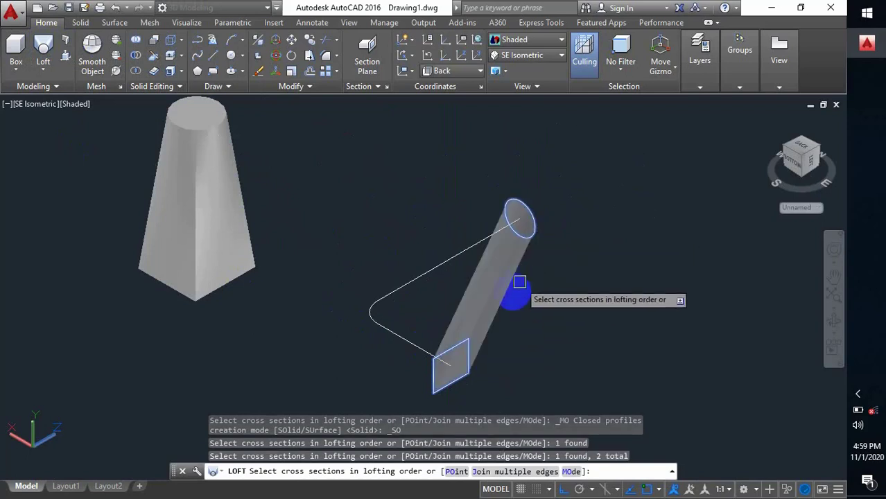
pyautogui.rightClick(507, 298)
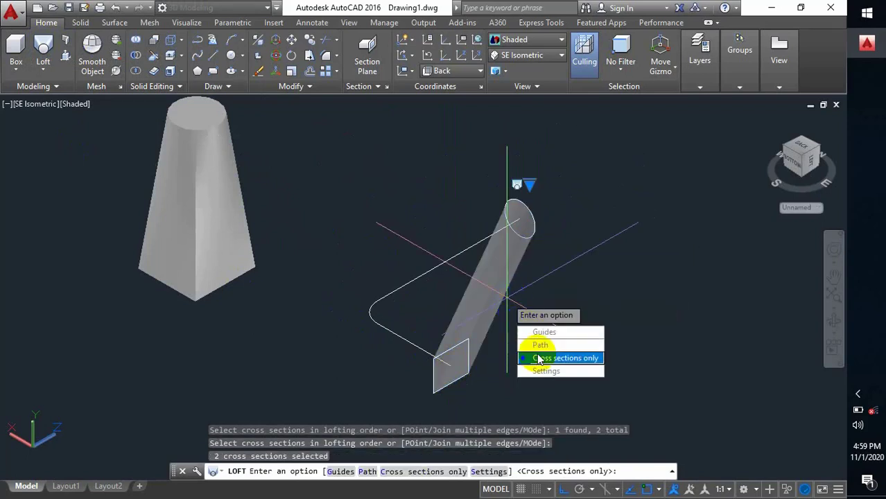
pyautogui.click(542, 346)
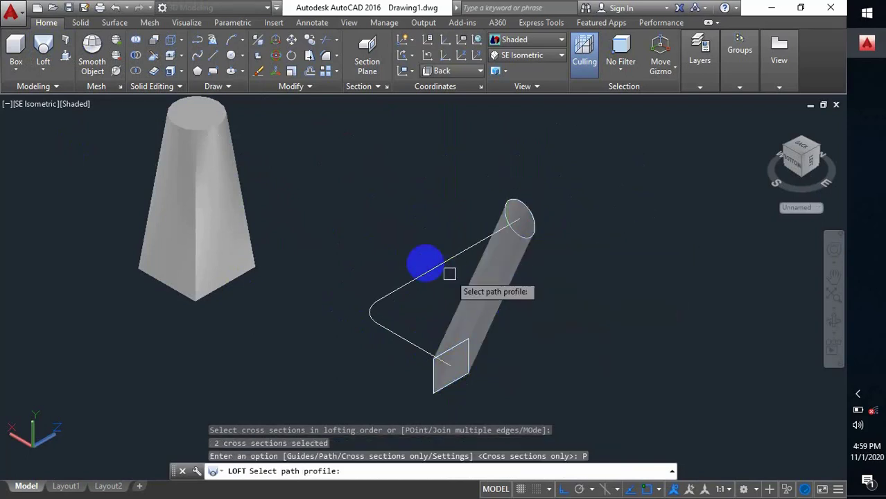
pyautogui.click(412, 286)
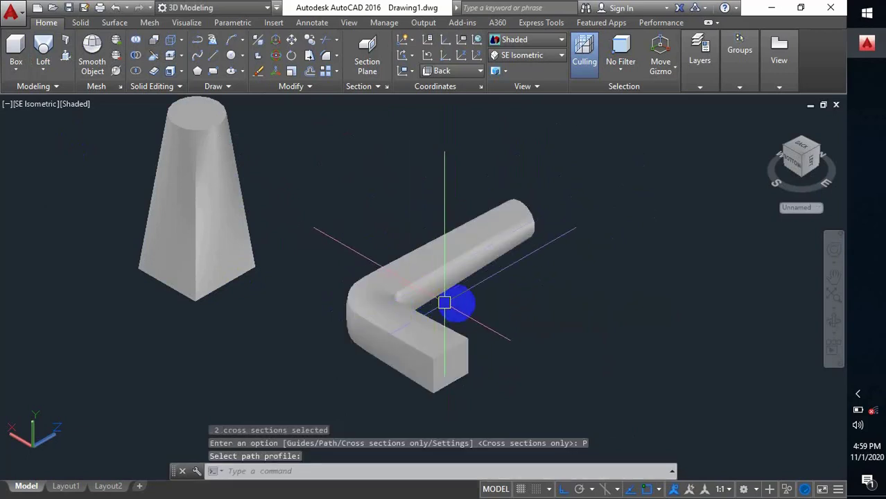
pyautogui.keyDown('shift'); pyautogui.moveTo(434, 378); pyautogui.dragTo(454, 141, button='middle'); pyautogui.keyUp('shift')
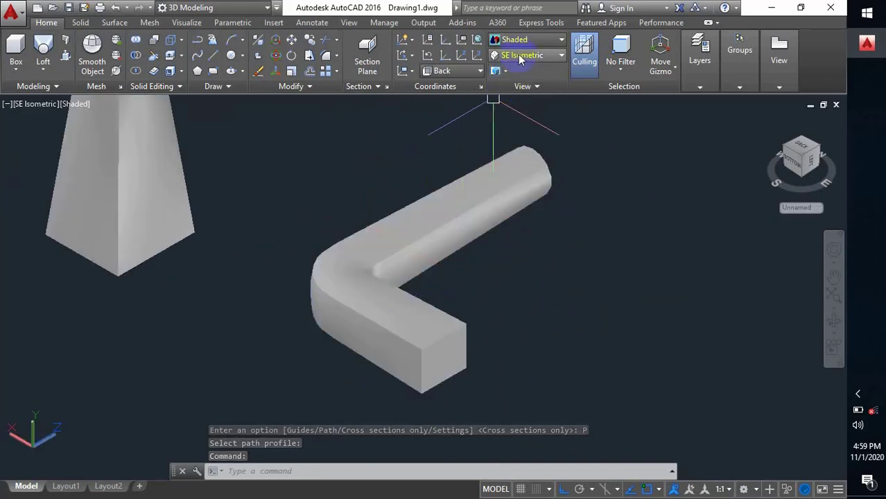
# Cancel the Revolve command and set the UCS to Top.
pyautogui.scroll(-3, 417, 309)
pyautogui.keyDown('shift'); pyautogui.moveTo(406, 297); pyautogui.dragTo(321, 267, button='middle'); pyautogui.keyUp('shift')
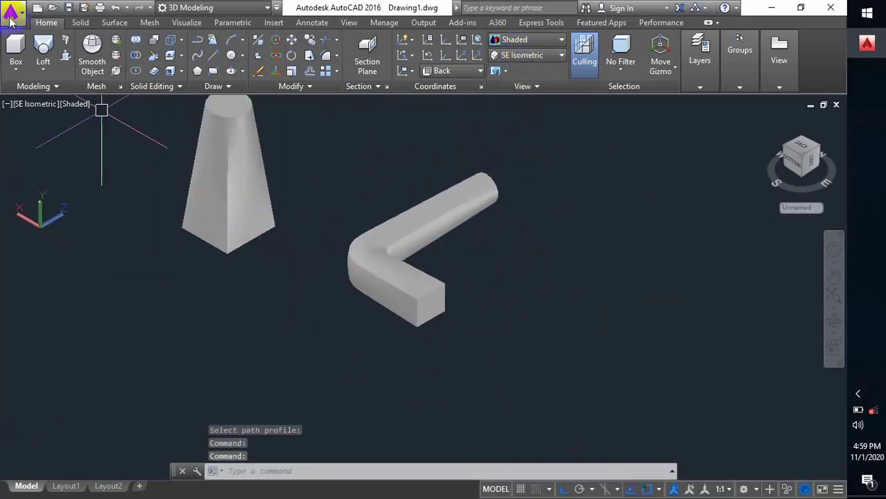
pyautogui.click(45, 65)
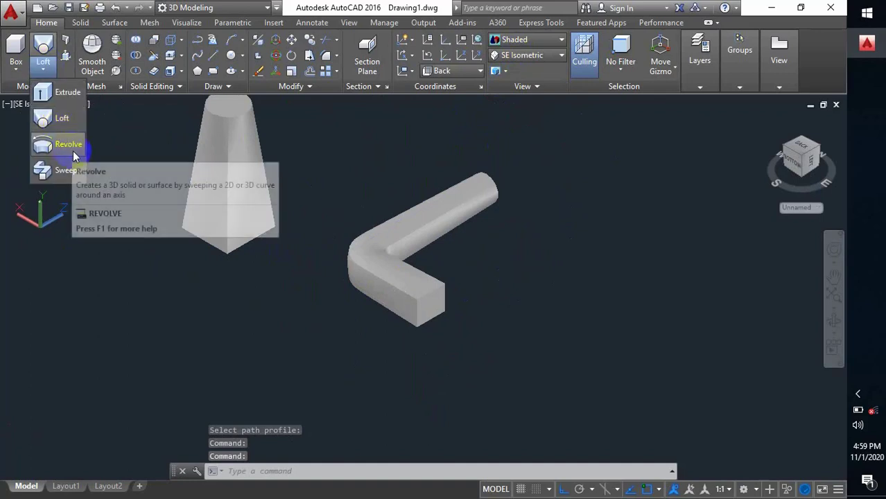
pyautogui.click(73, 156)
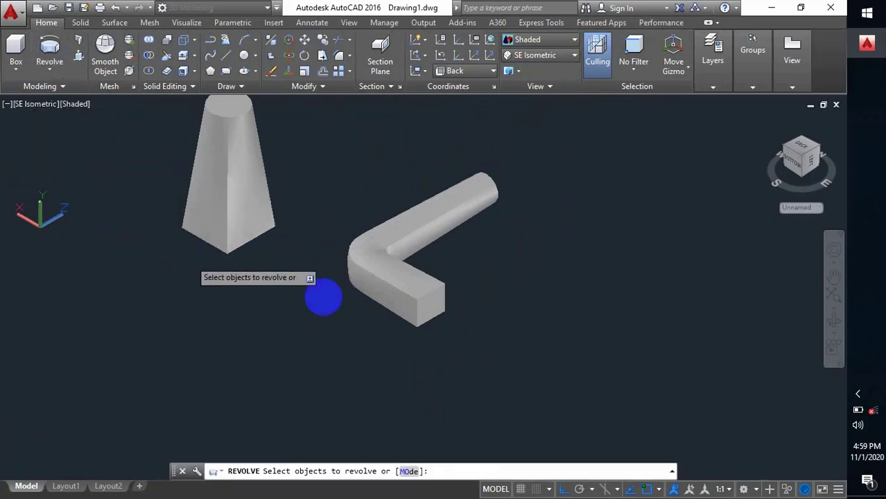
pyautogui.press('Escape')
pyautogui.moveTo(416, 322); pyautogui.dragTo(315, 306, button='middle')
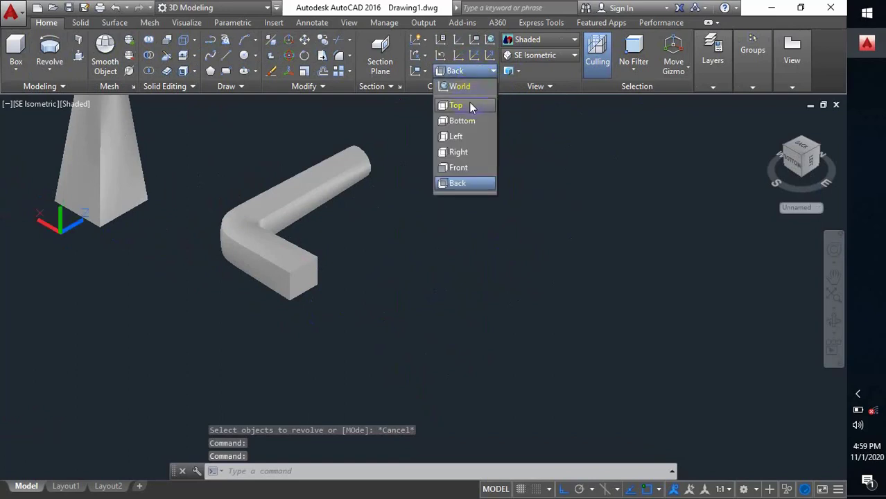
pyautogui.click(470, 107)
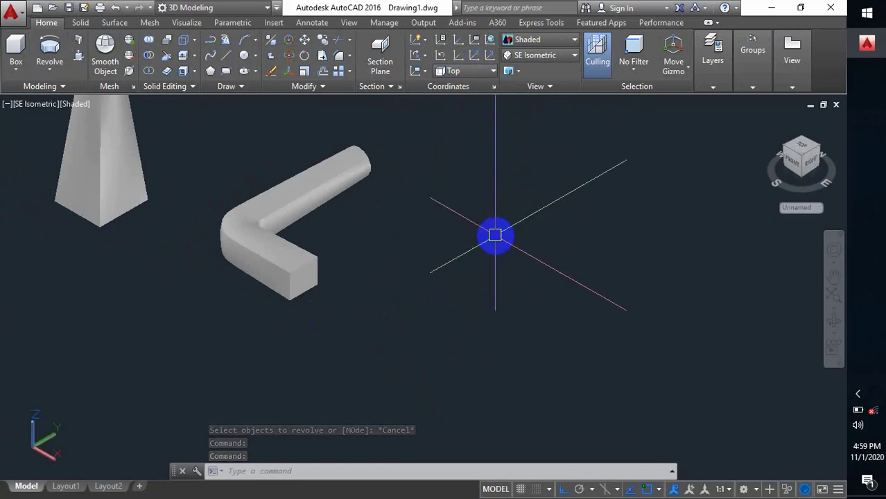
# Begin a PL outline beside the bent solid with its first stepped corners.
pyautogui.write('pl')
pyautogui.press('Return')
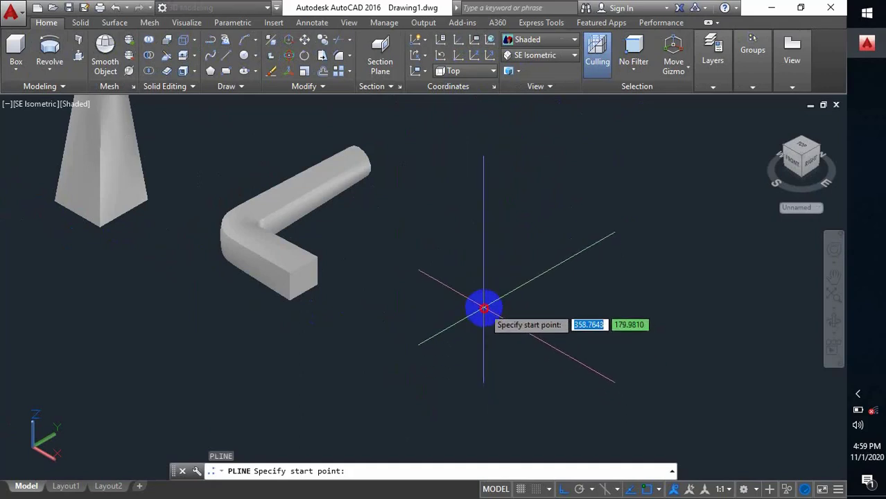
pyautogui.click(484, 307)
pyautogui.click(554, 350)
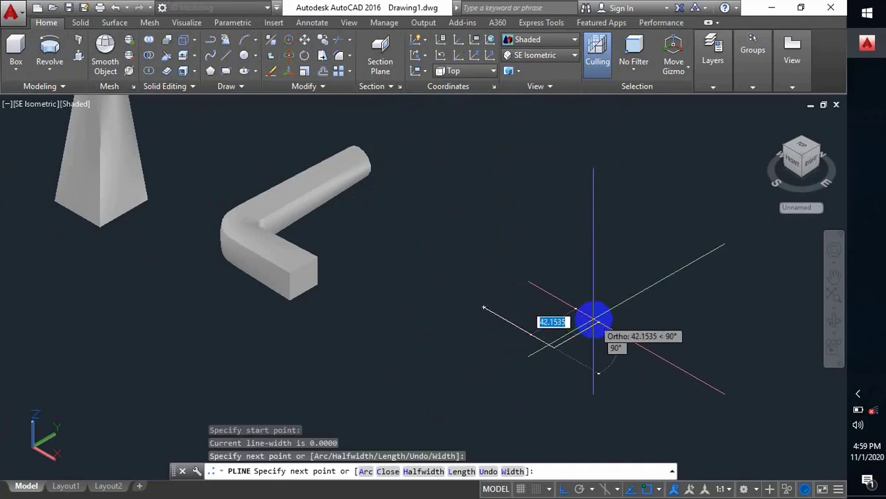
pyautogui.scroll(2, 594, 321)
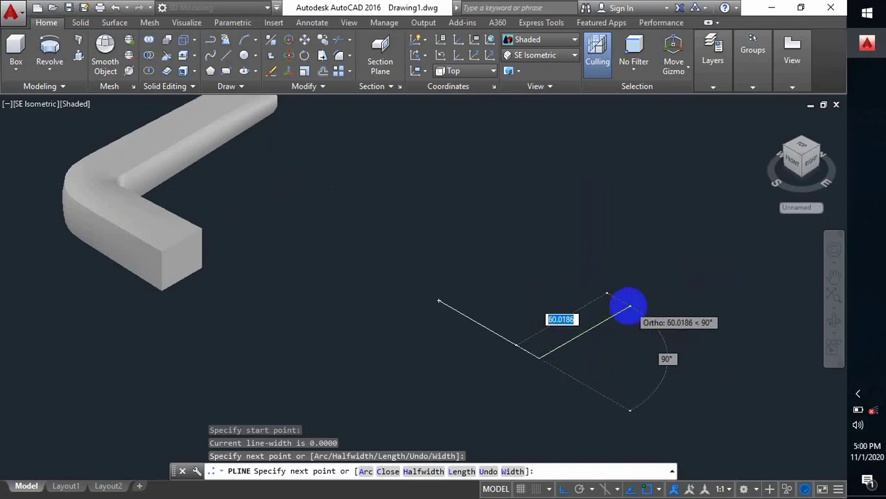
pyautogui.scroll(2, 629, 306)
pyautogui.click(624, 310)
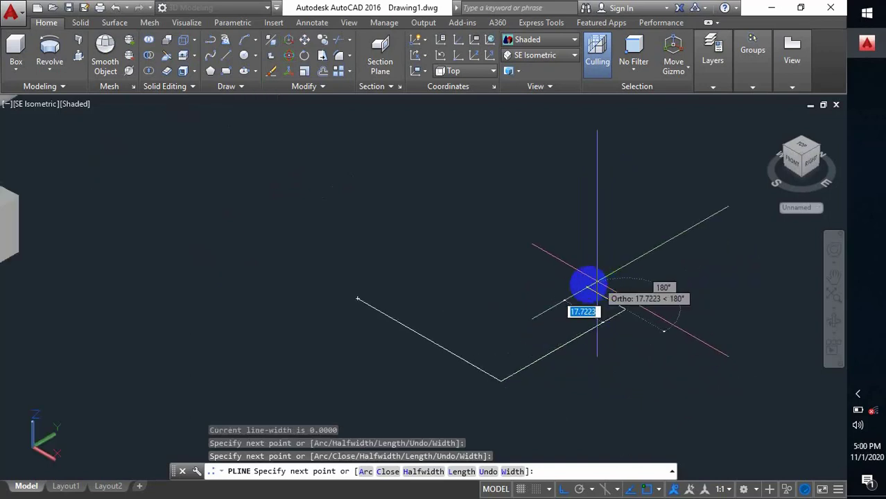
pyautogui.click(580, 292)
# Add the remaining step and notch corners, ending the open stepped outline.
pyautogui.click(535, 311)
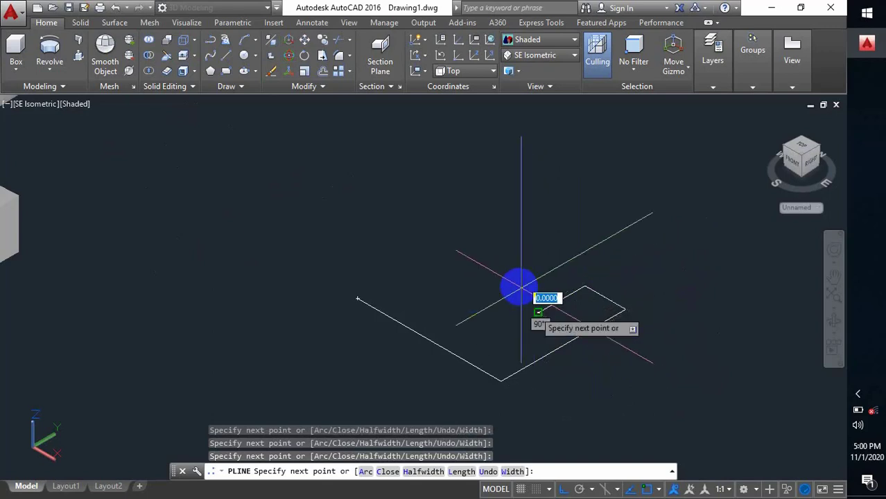
pyautogui.click(512, 285)
pyautogui.click(507, 245)
pyautogui.click(437, 270)
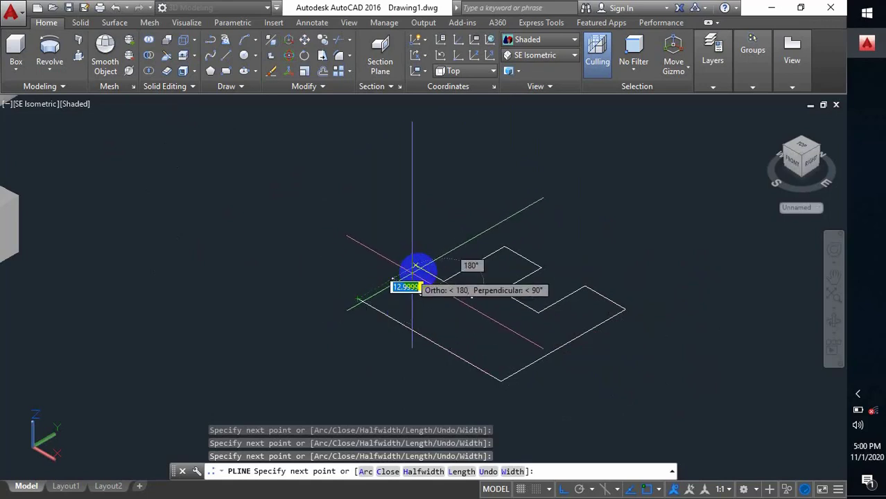
pyautogui.click(416, 266)
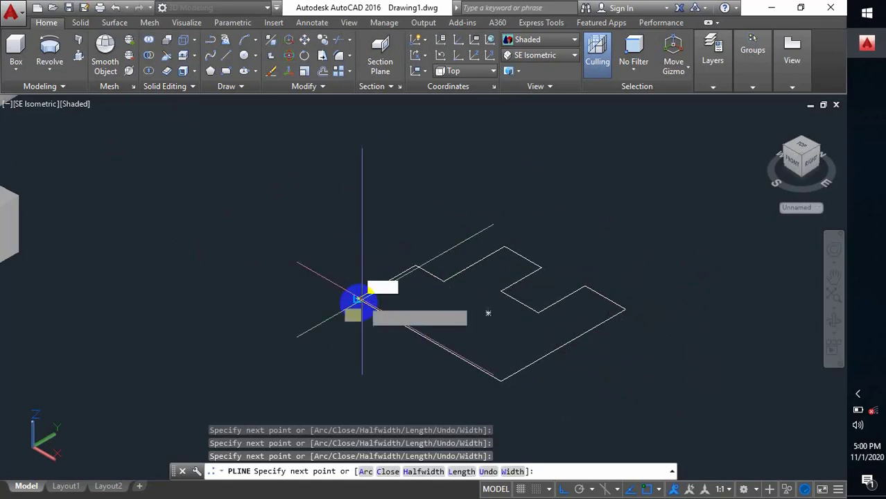
pyautogui.press('Escape')
pyautogui.scroll(-4, 511, 311)
pyautogui.scroll(3, 516, 342)
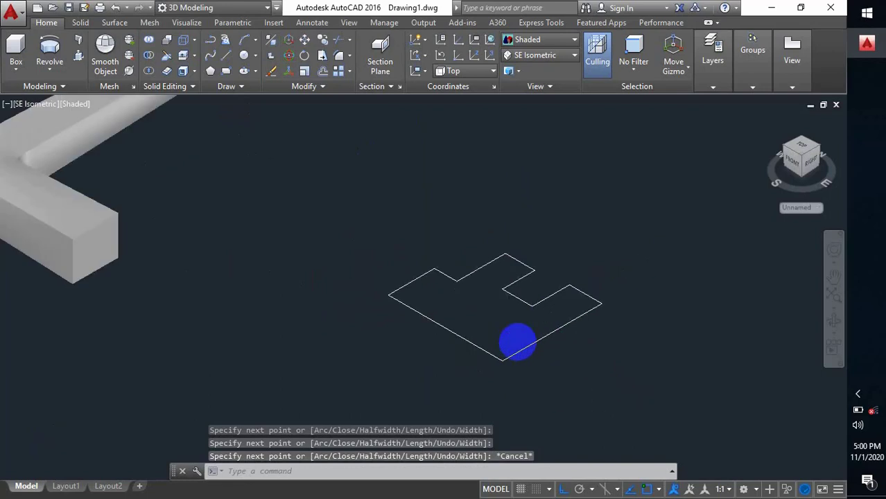
pyautogui.scroll(2, 529, 339)
pyautogui.moveTo(558, 326); pyautogui.dragTo(535, 327, button='middle')
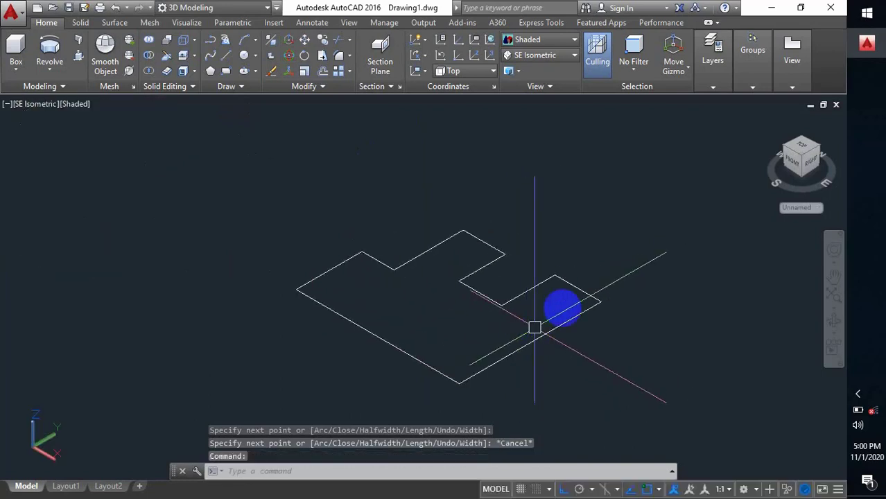
# Fillet the right corner of the stepped outline with a radius of 5.
pyautogui.write('f')
pyautogui.press('Return')
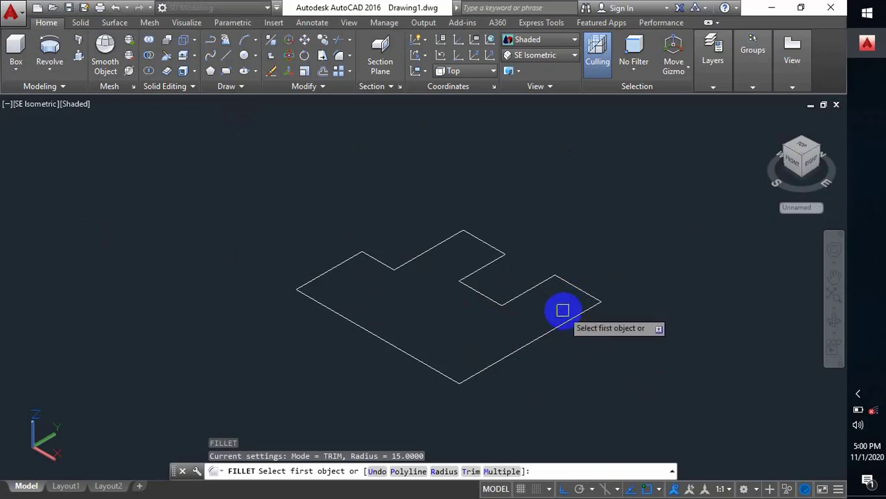
pyautogui.write('r')
pyautogui.press('Return')
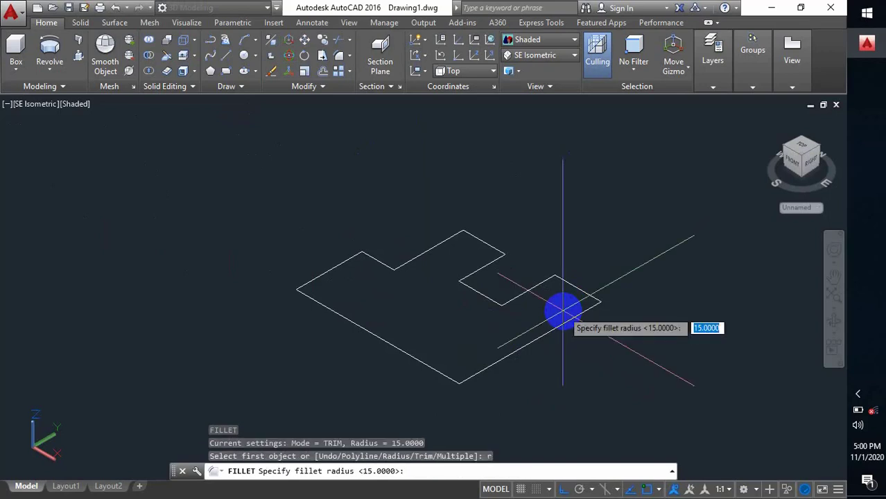
pyautogui.write('5')
pyautogui.press('Return')
pyautogui.click(577, 293)
pyautogui.click(550, 303)
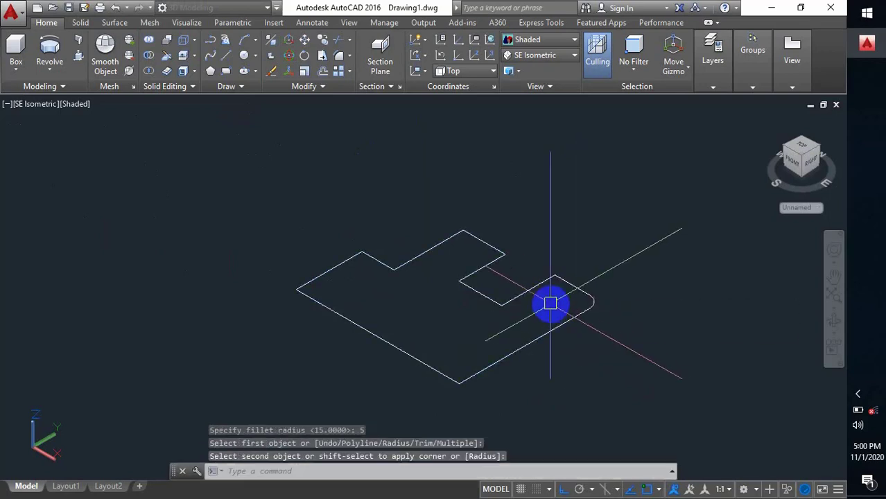
# With the Multiple option, round the right, inner, left and top corners of the profile.
pyautogui.press('Return')
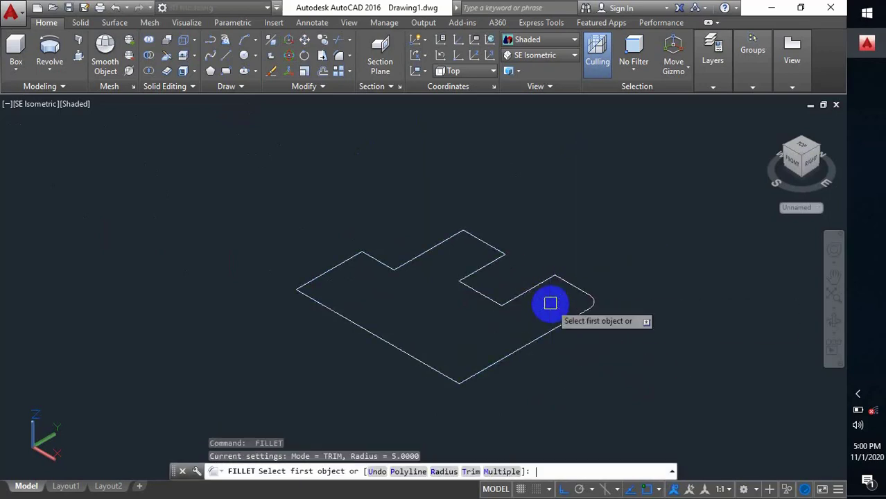
pyautogui.click(513, 463)
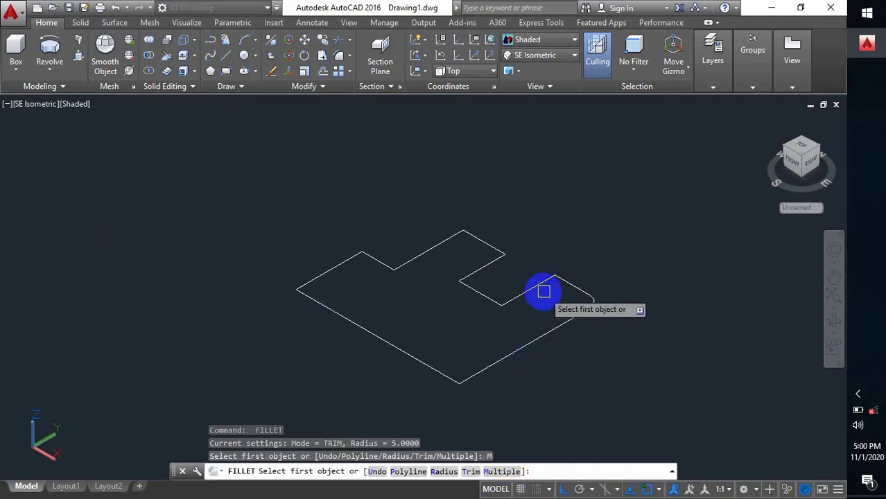
pyautogui.click(568, 286)
pyautogui.click(568, 286)
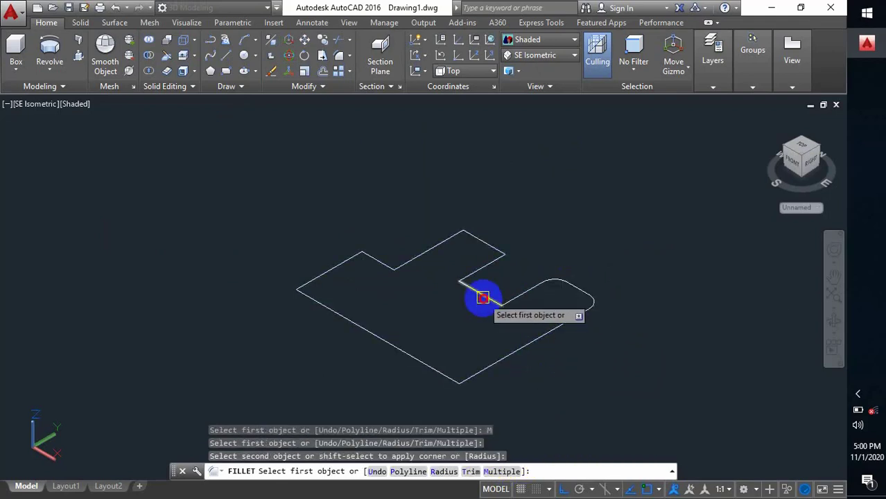
pyautogui.click(507, 298)
pyautogui.click(512, 298)
pyautogui.click(471, 289)
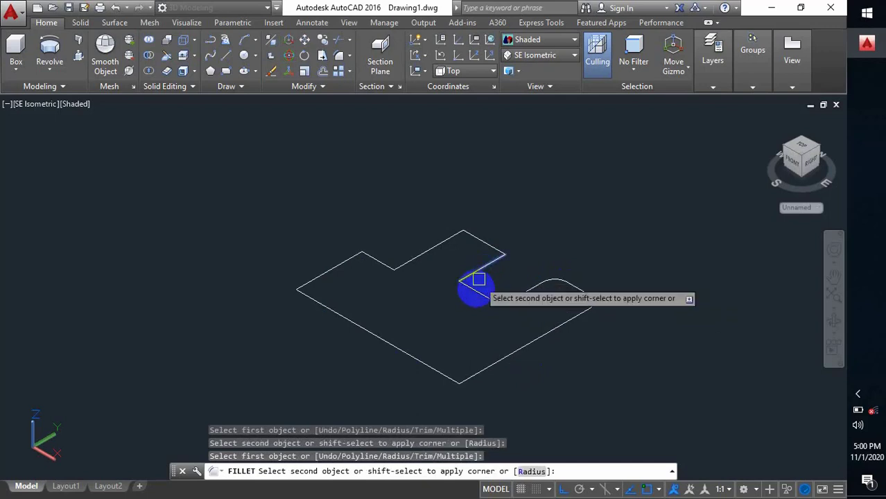
pyautogui.click(489, 264)
pyautogui.click(500, 247)
pyautogui.click(452, 240)
# Round the remaining top and left-side corners of the outline, then end the fillet.
pyautogui.click(482, 239)
pyautogui.click(455, 244)
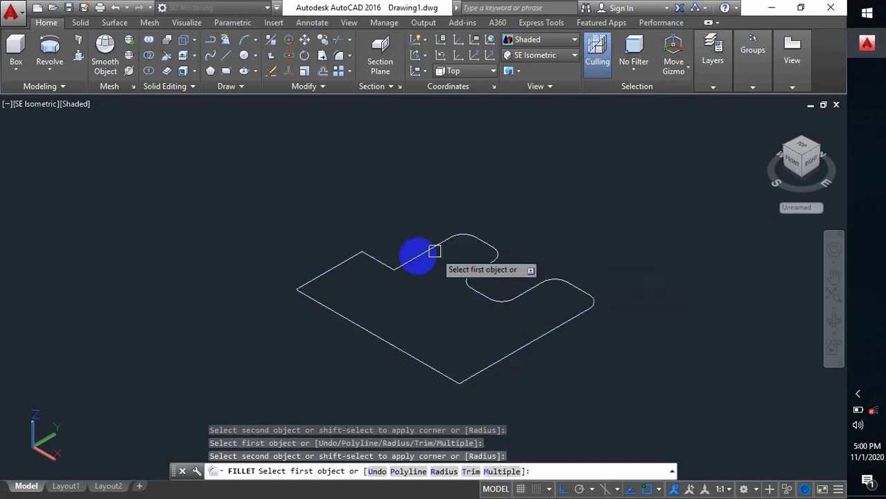
pyautogui.click(392, 258)
pyautogui.click(389, 262)
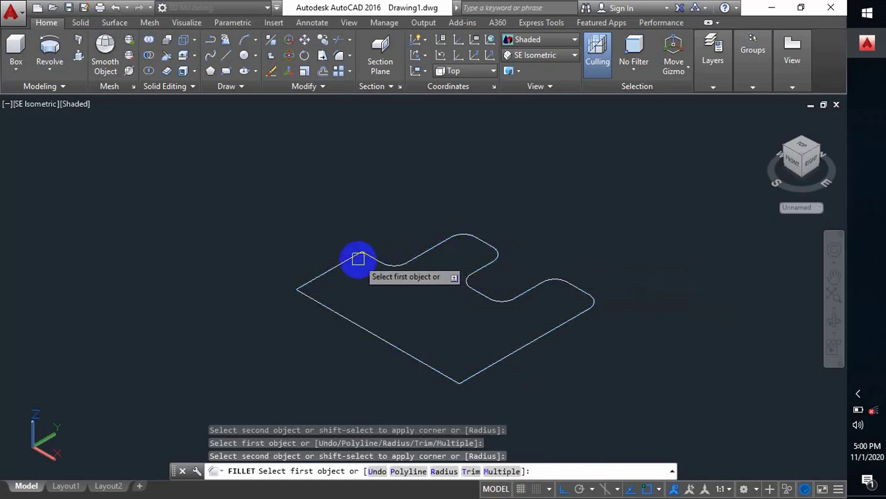
pyautogui.click(358, 259)
pyautogui.click(368, 258)
pyautogui.keyDown('shift'); pyautogui.moveTo(484, 376); pyautogui.dragTo(396, 284, button='middle'); pyautogui.keyUp('shift')
pyautogui.press('Escape')
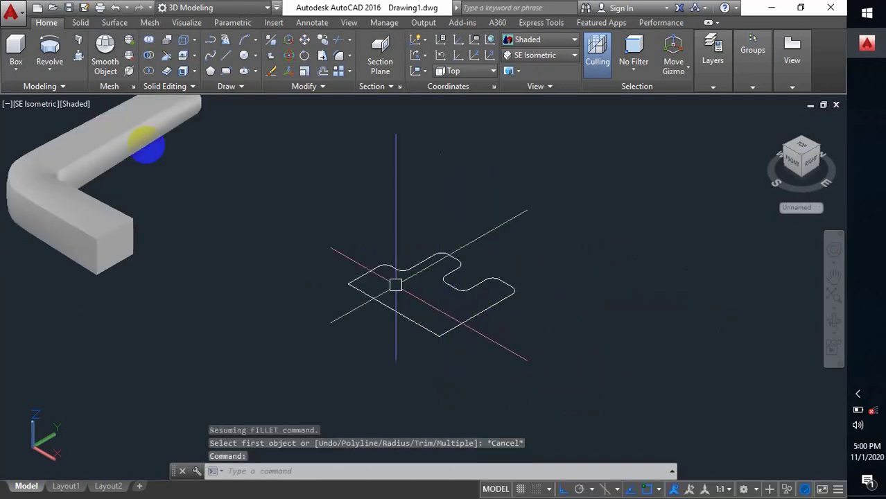
# Revolve the filleted stepped profile 120° about an axis along its edge.
pyautogui.click(47, 54)
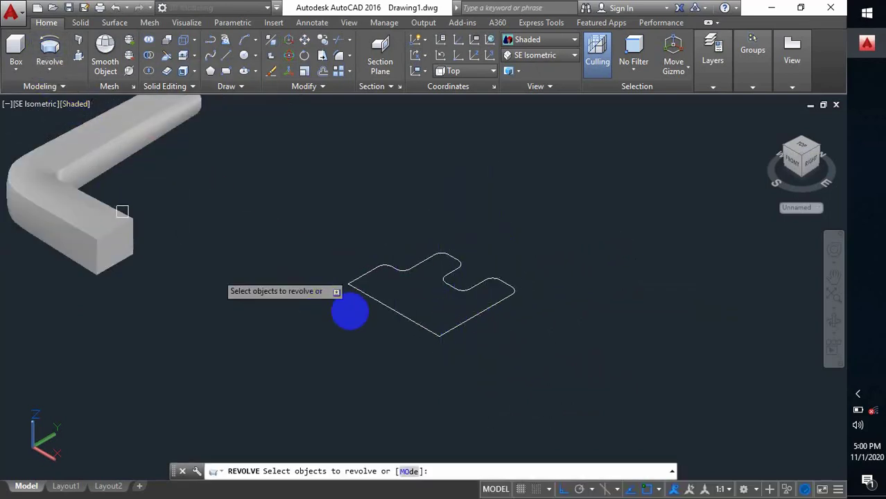
pyautogui.click(413, 322)
pyautogui.press('Return')
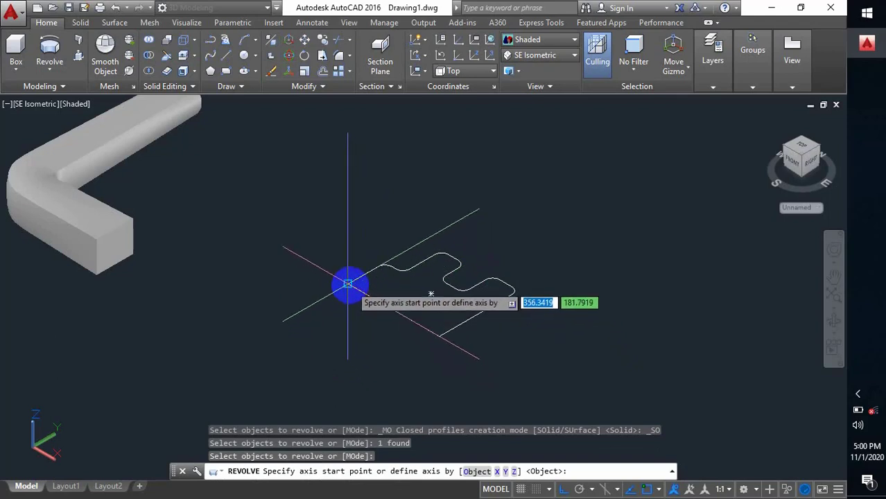
pyautogui.click(347, 283)
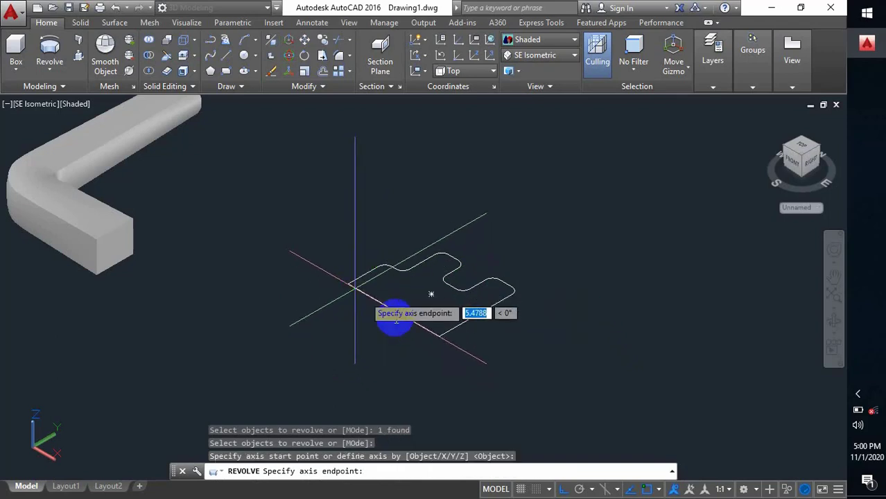
pyautogui.click(438, 337)
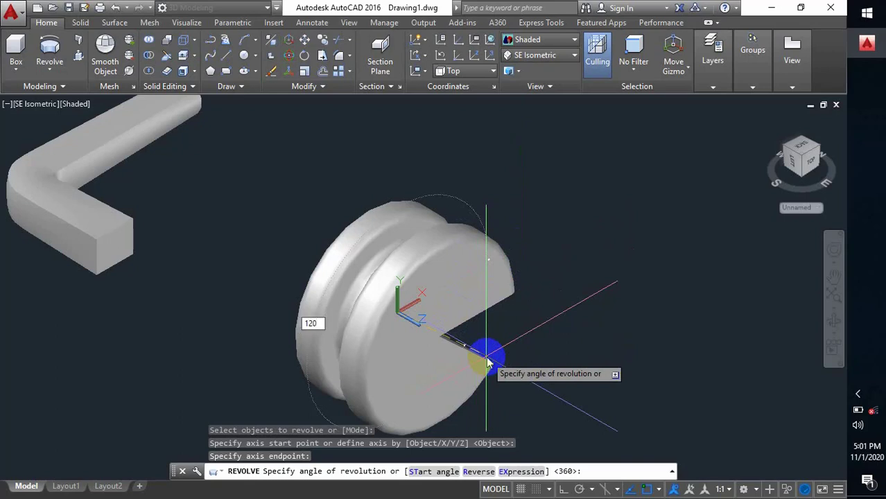
pyautogui.press('Return')
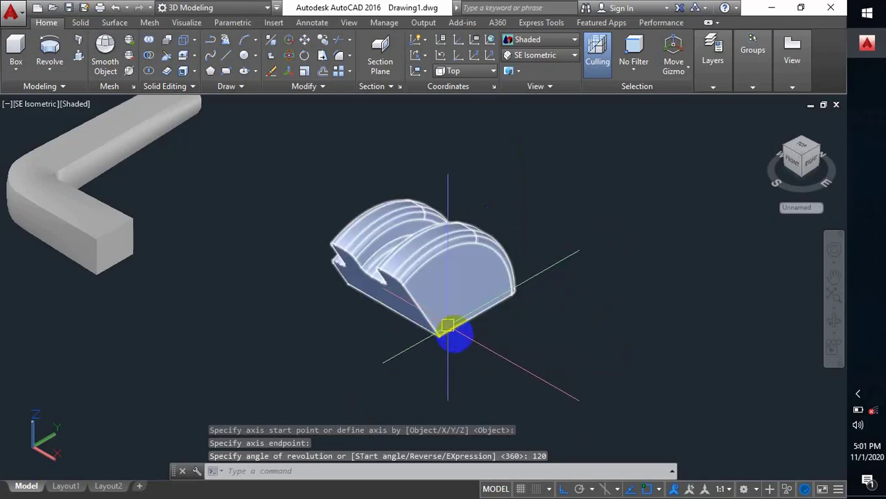
pyautogui.scroll(-3, 360, 302)
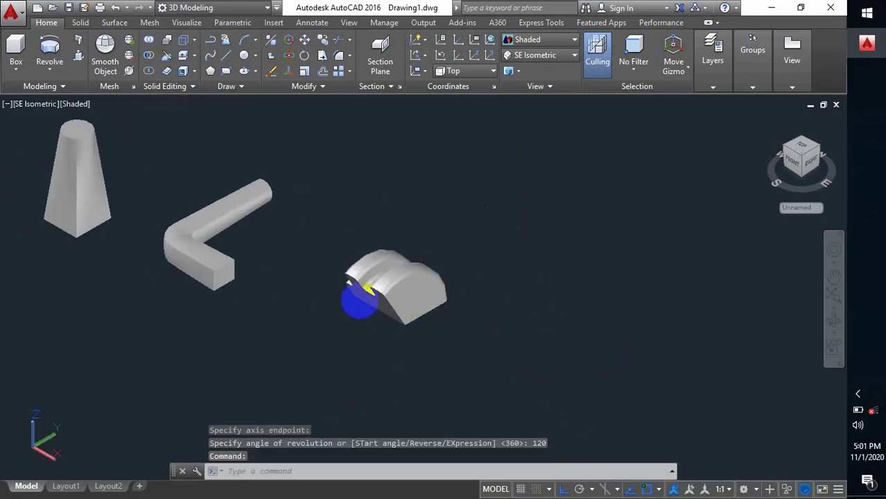
pyautogui.moveTo(360, 298); pyautogui.dragTo(317, 269, button='middle')
pyautogui.moveTo(123, 202); pyautogui.dragTo(163, 184, button='middle')
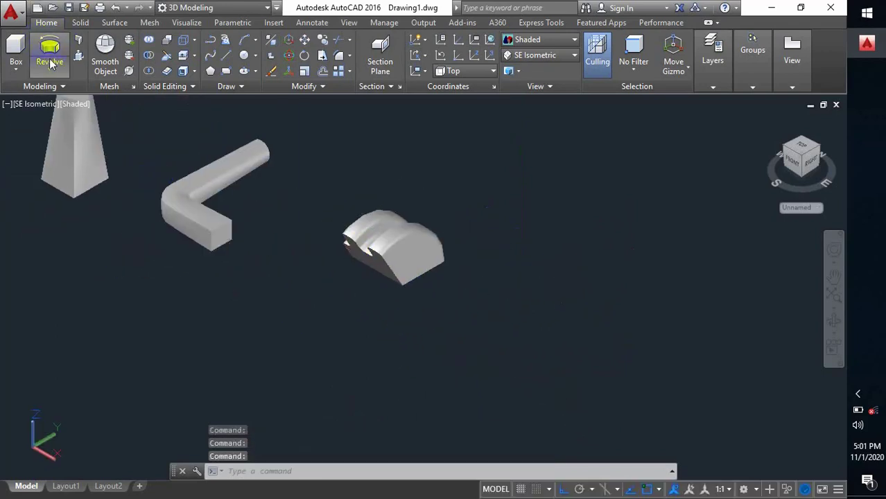
pyautogui.click(51, 69)
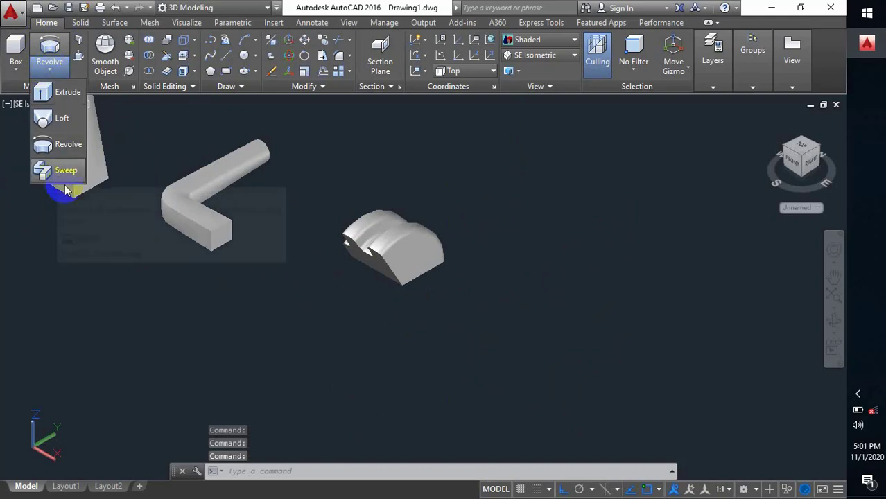
pyautogui.click(326, 368)
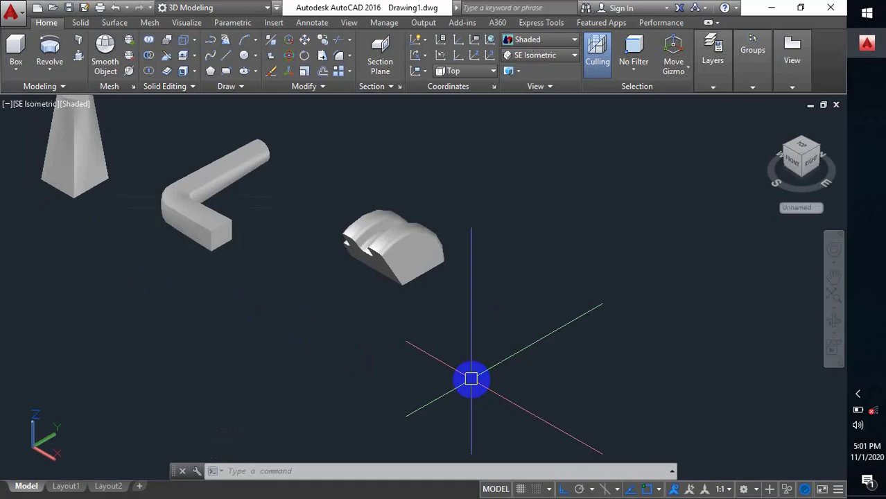
# Draw a five-vertex, four-segment open polyline path with right-angled turns beside the grooved solid.
pyautogui.write('p')
pyautogui.press('Return')
pyautogui.moveTo(315, 320); pyautogui.dragTo(266, 322)
pyautogui.press('Escape')
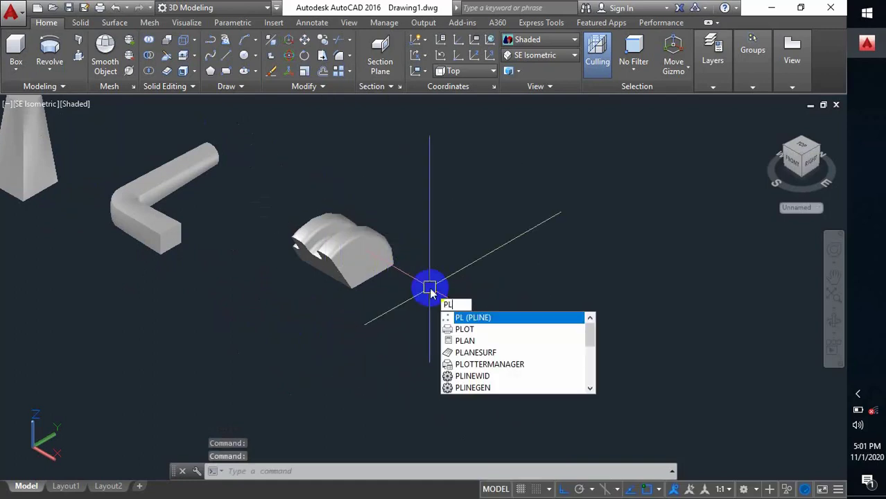
pyautogui.press('Return')
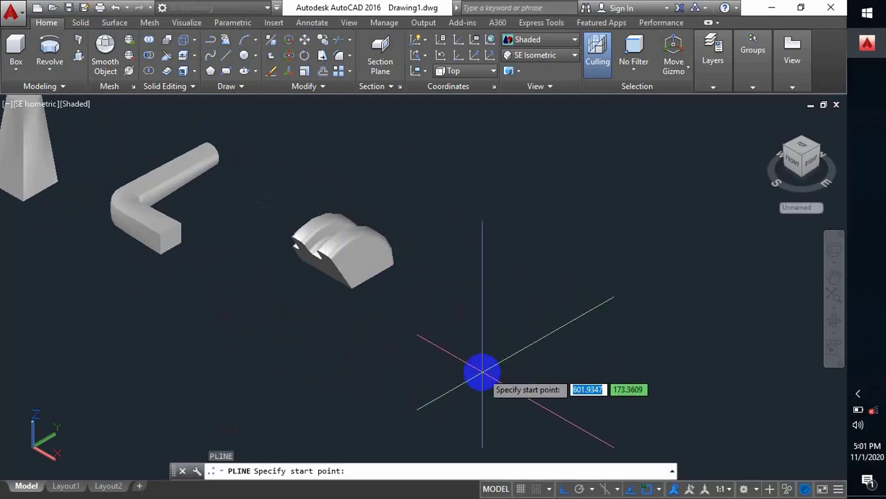
pyautogui.click(482, 372)
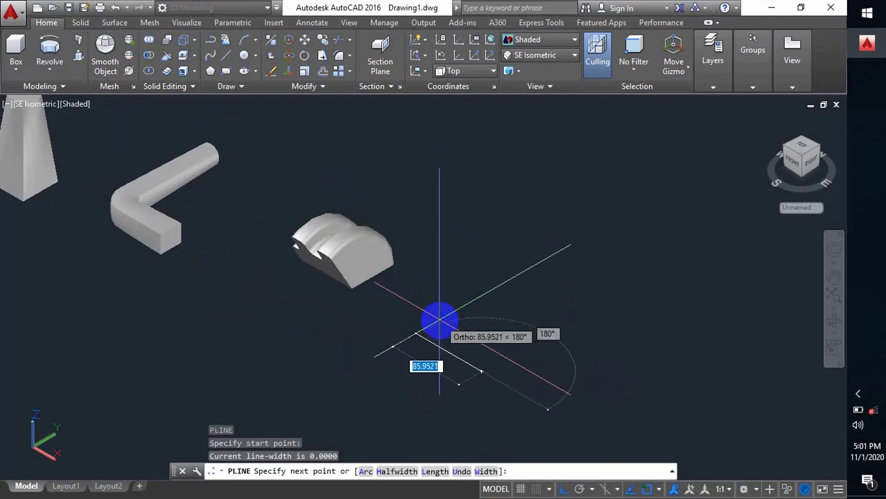
pyautogui.click(417, 333)
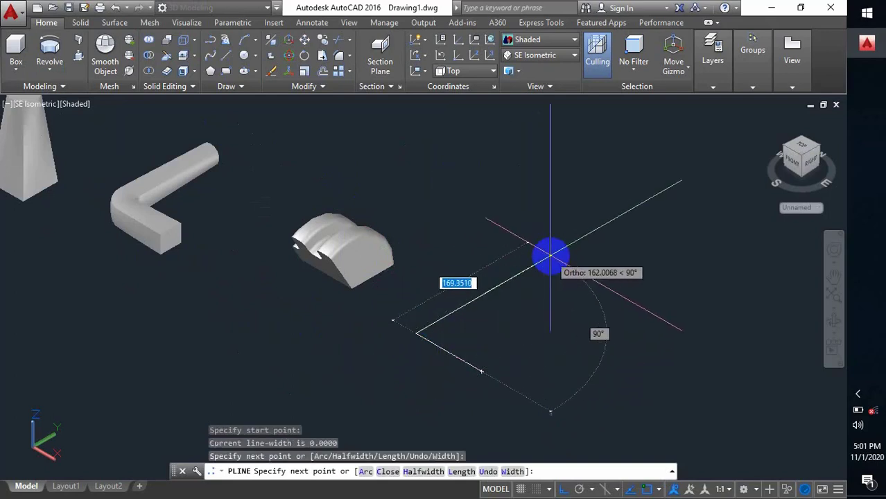
pyautogui.click(550, 255)
pyautogui.click(610, 281)
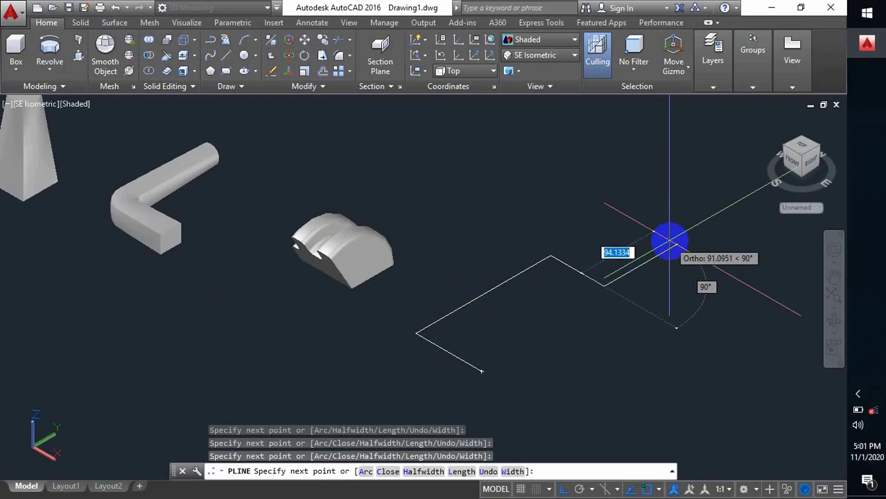
pyautogui.click(670, 244)
pyautogui.press('Escape')
pyautogui.moveTo(616, 304); pyautogui.dragTo(594, 301, button='middle')
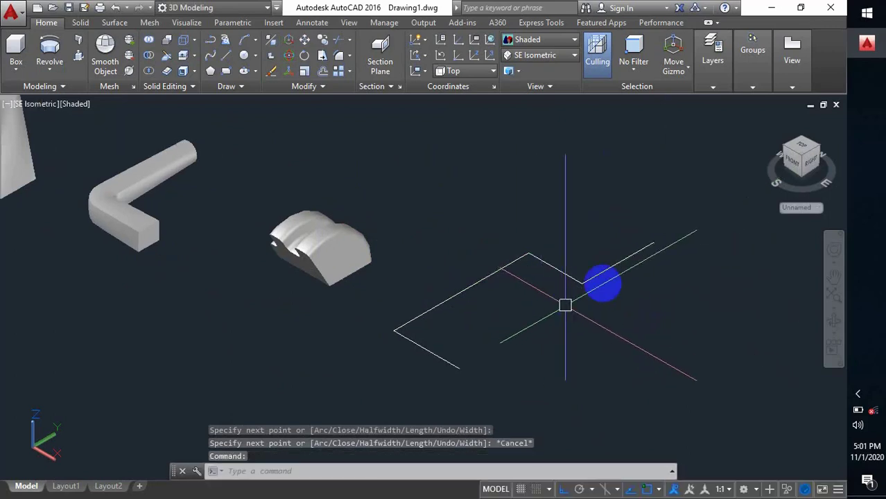
# Set the fillet radius to 15 and round the first turn of the path.
pyautogui.write('fillet')
pyautogui.press('Return')
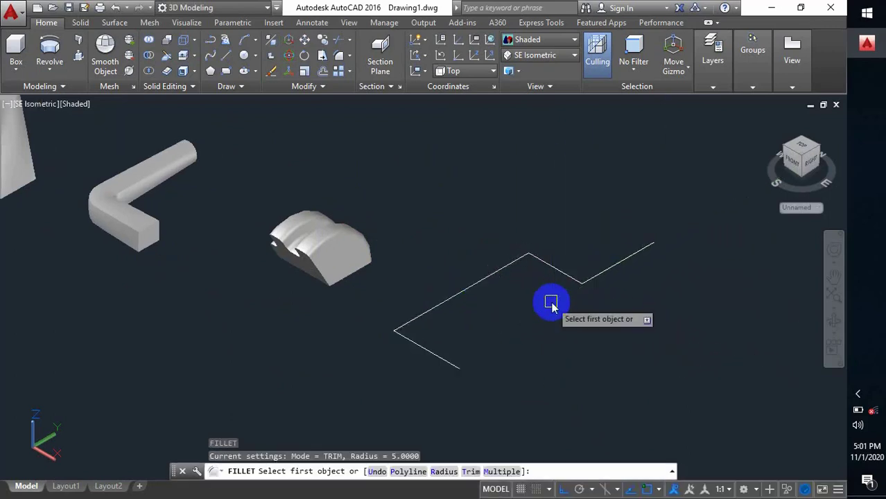
pyautogui.write('r')
pyautogui.press('Return')
pyautogui.write('15')
pyautogui.press('Return')
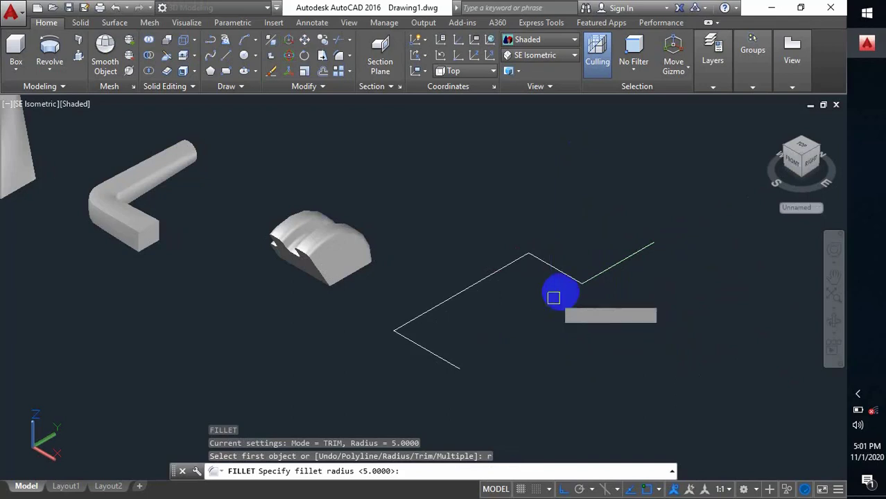
pyautogui.click(561, 278)
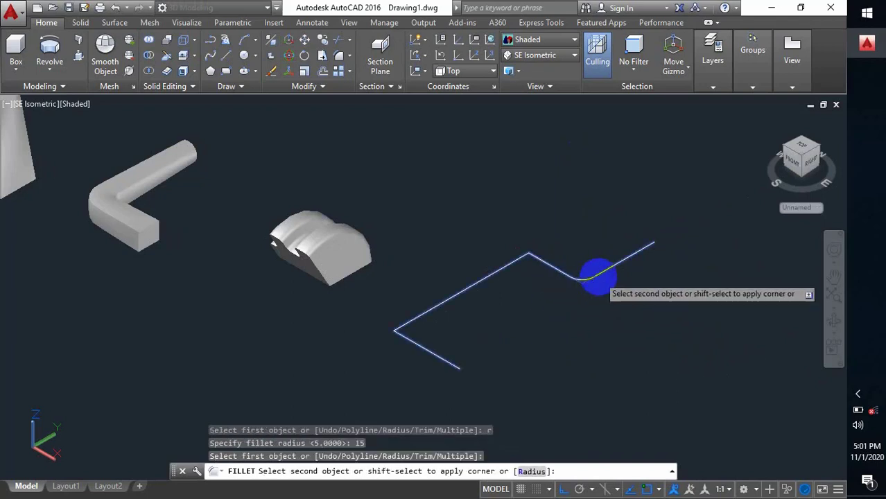
pyautogui.click(593, 278)
# Round the path's left corner with the same 15-unit fillet.
pyautogui.press('Return')
pyautogui.click(530, 261)
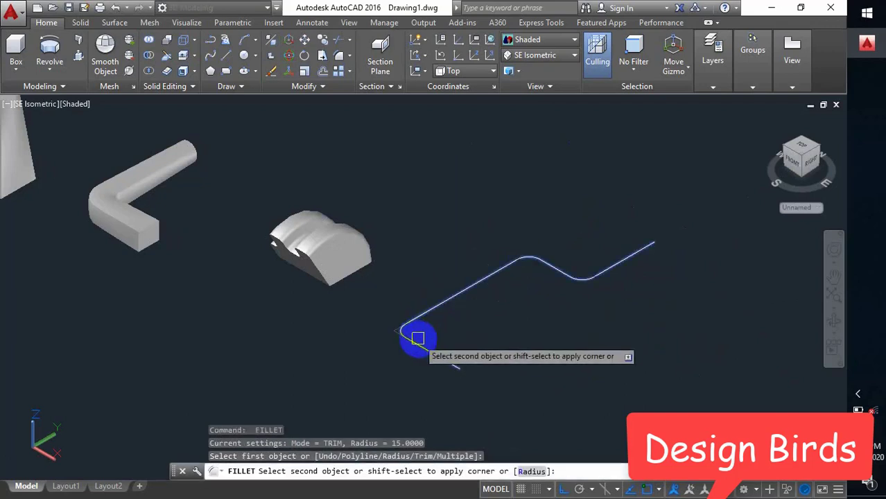
pyautogui.click(451, 361)
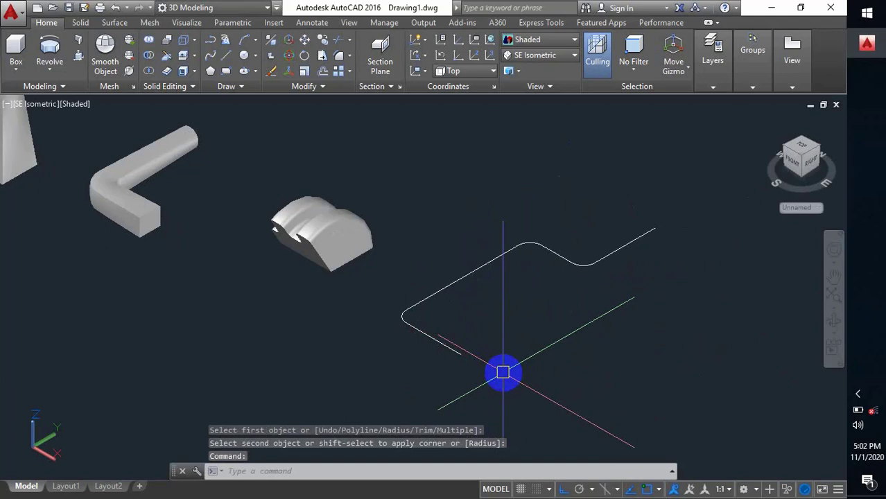
pyautogui.scroll(2, 450, 366)
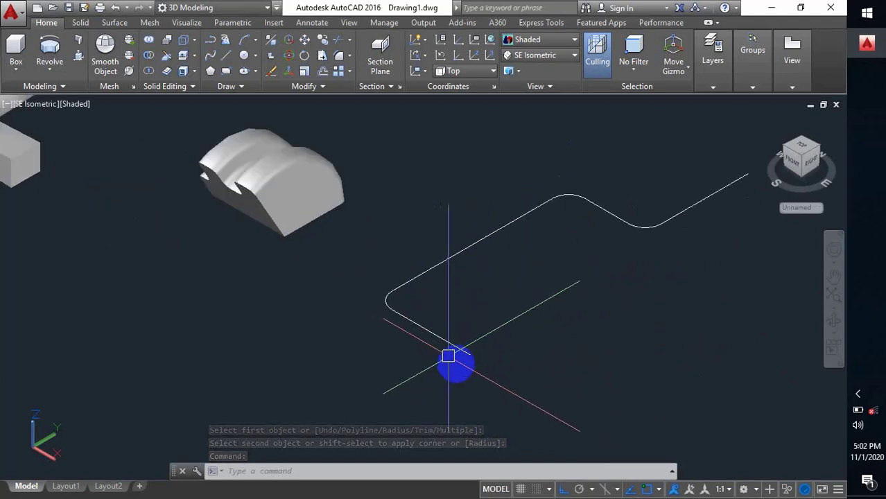
pyautogui.scroll(-3, 458, 366)
pyautogui.moveTo(467, 370); pyautogui.dragTo(469, 368, button='middle')
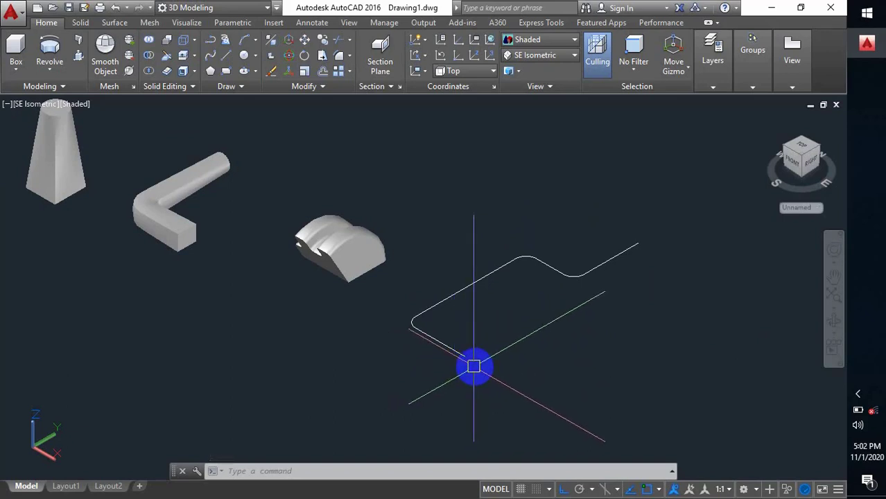
# Switch the UCS to Right and draw a small rectangle on that plane.
pyautogui.click(466, 71)
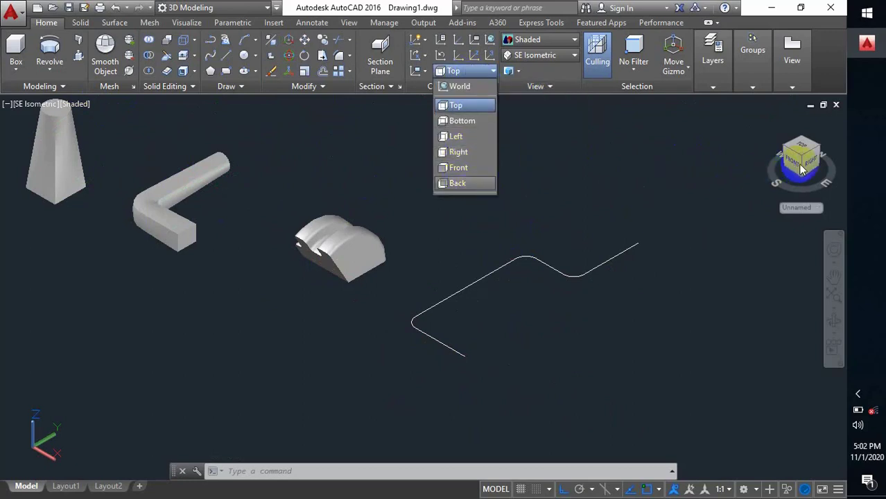
pyautogui.click(459, 152)
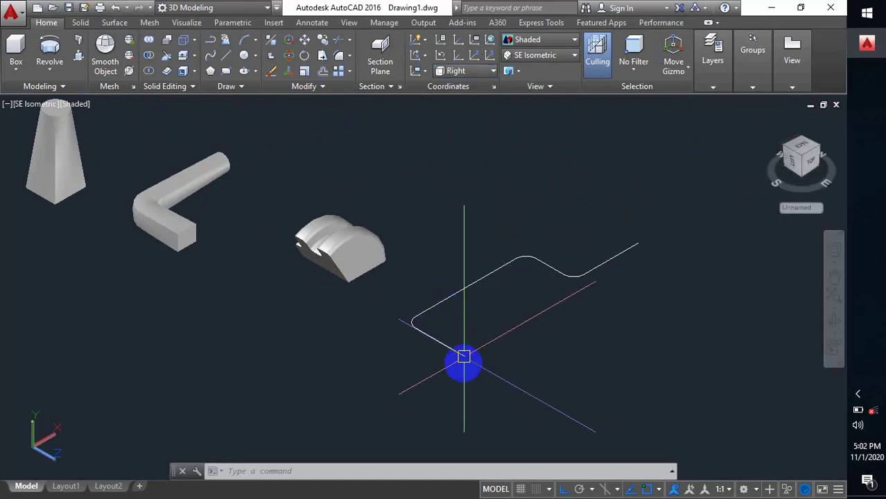
pyautogui.press('Return')
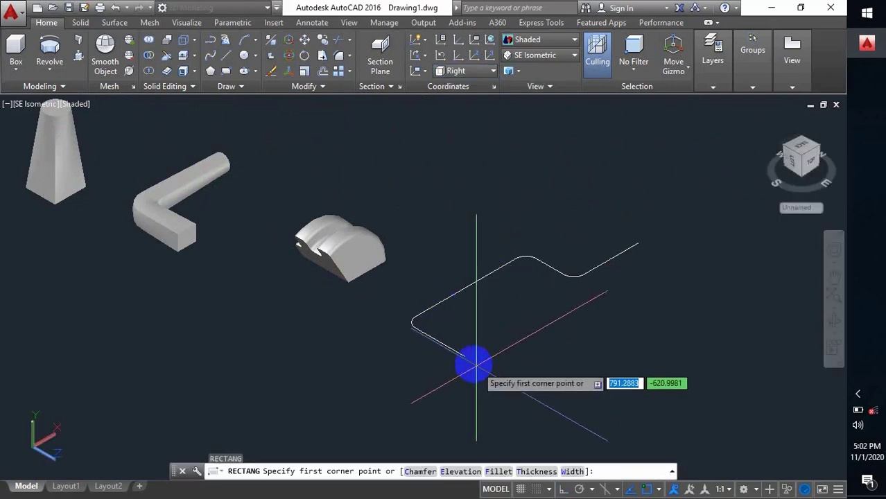
pyautogui.click(464, 361)
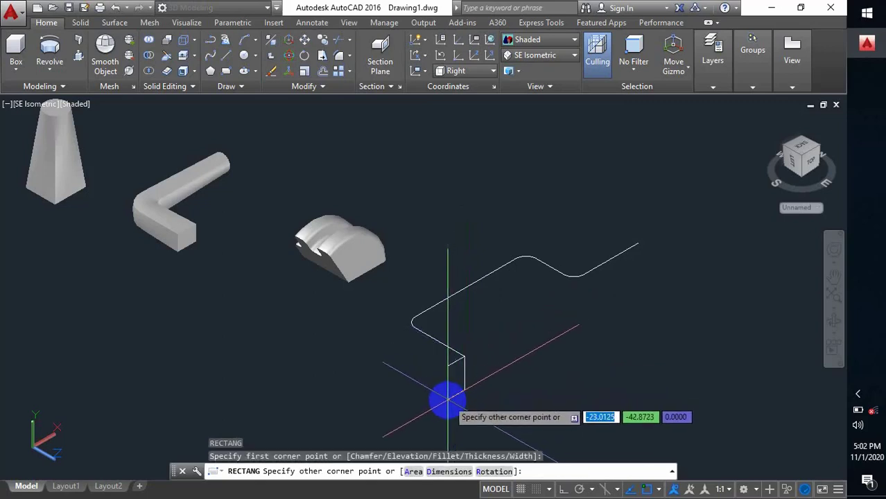
pyautogui.click(444, 394)
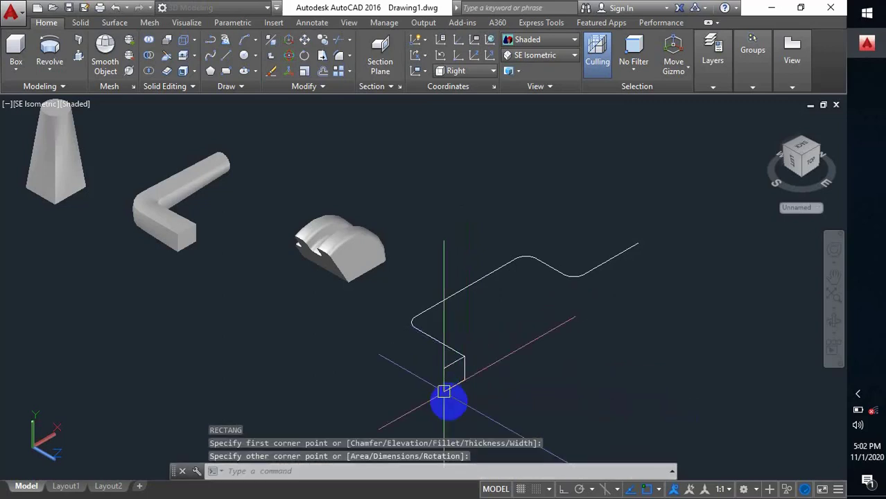
# Move the rectangle to the start point of the filleted polyline.
pyautogui.click(452, 380)
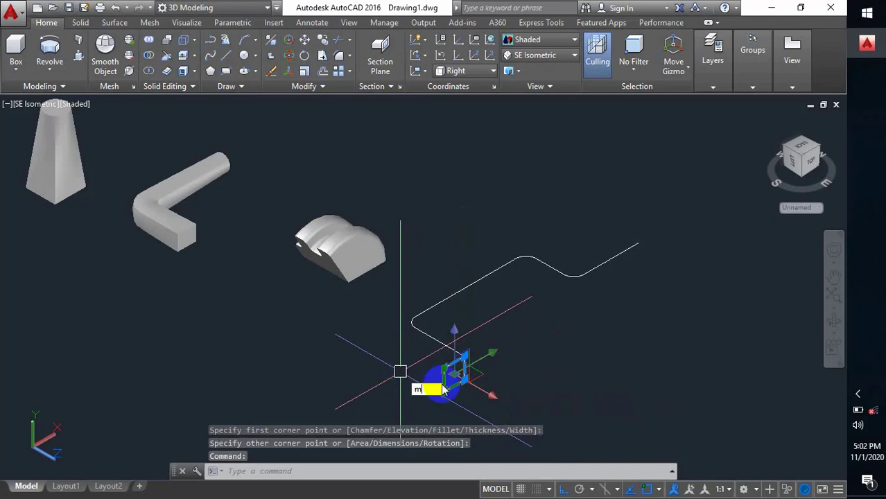
pyautogui.write('m')
pyautogui.press('Return')
pyautogui.click(455, 375)
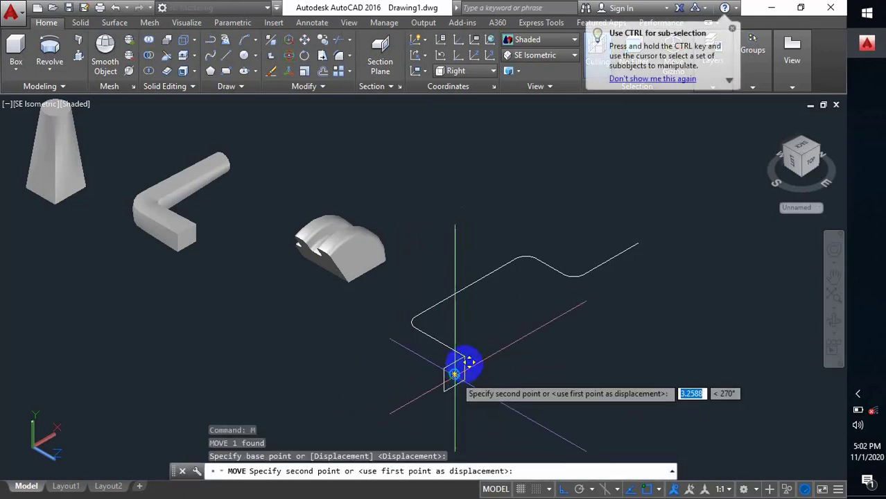
pyautogui.click(472, 395)
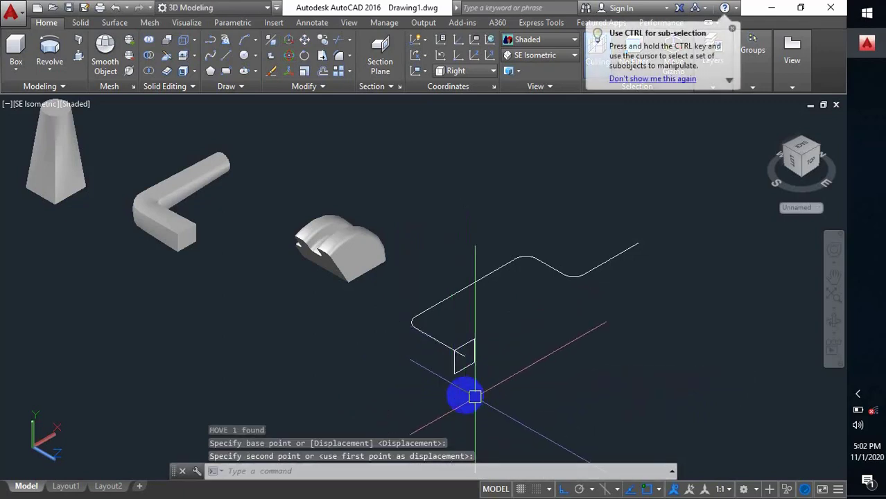
# Sweep the rectangle profile along the filleted polyline into a rectangular bar.
pyautogui.click(58, 67)
pyautogui.click(68, 170)
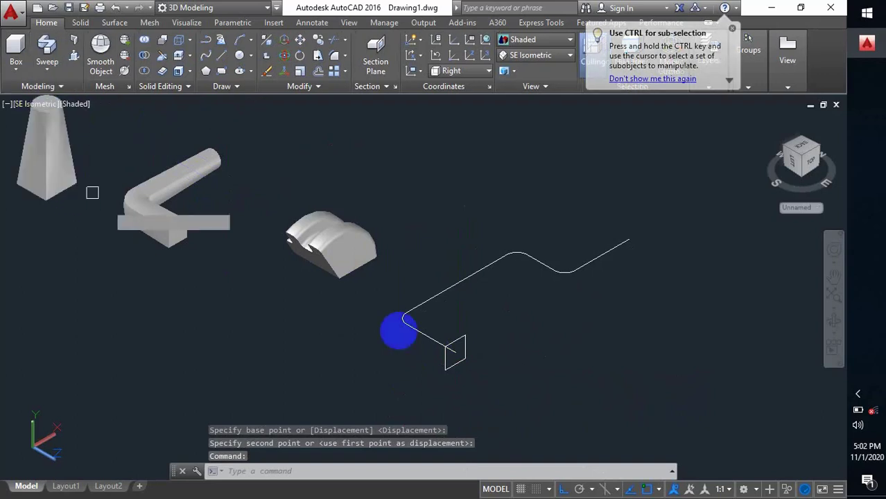
pyautogui.click(463, 351)
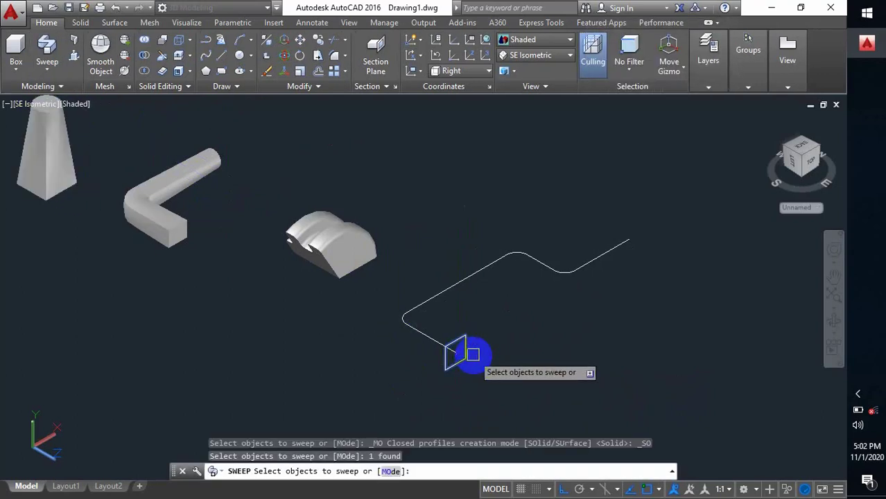
pyautogui.press('Return')
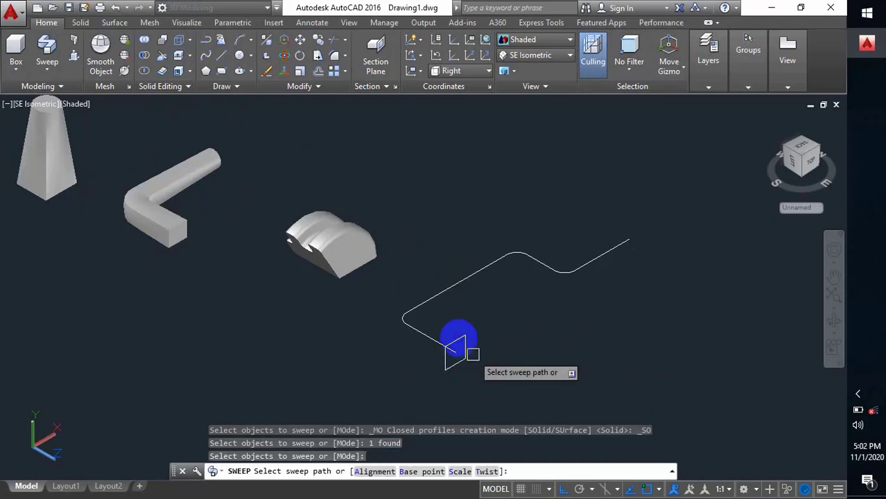
pyautogui.click(428, 335)
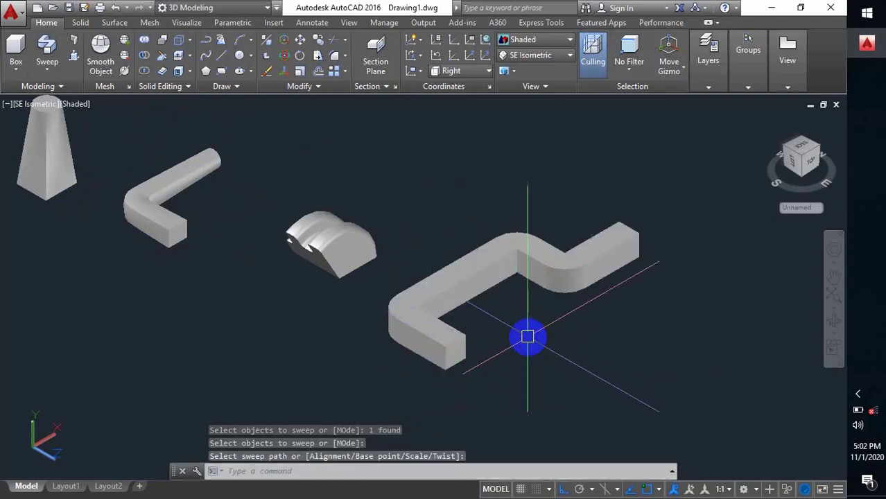
pyautogui.scroll(4, 451, 368)
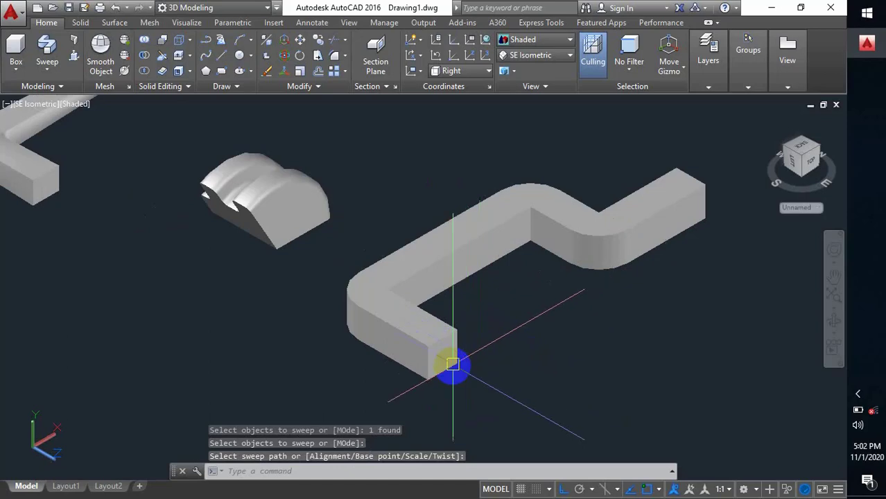
pyautogui.scroll(-2, 439, 383)
pyautogui.keyDown('shift'); pyautogui.moveTo(458, 396); pyautogui.dragTo(346, 307, button='middle'); pyautogui.keyUp('shift')
pyautogui.scroll(3, 339, 313)
pyautogui.scroll(3, 467, 307)
pyautogui.scroll(-2, 408, 326)
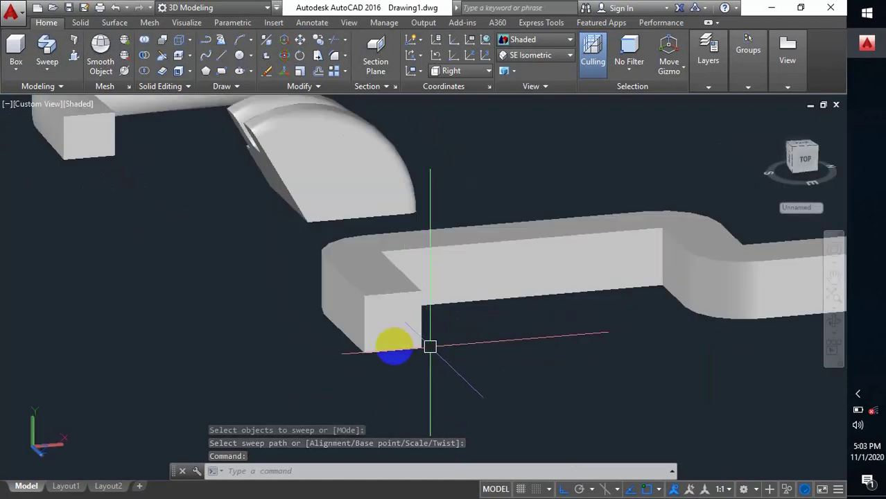
pyautogui.moveTo(402, 333); pyautogui.dragTo(423, 340, button='middle')
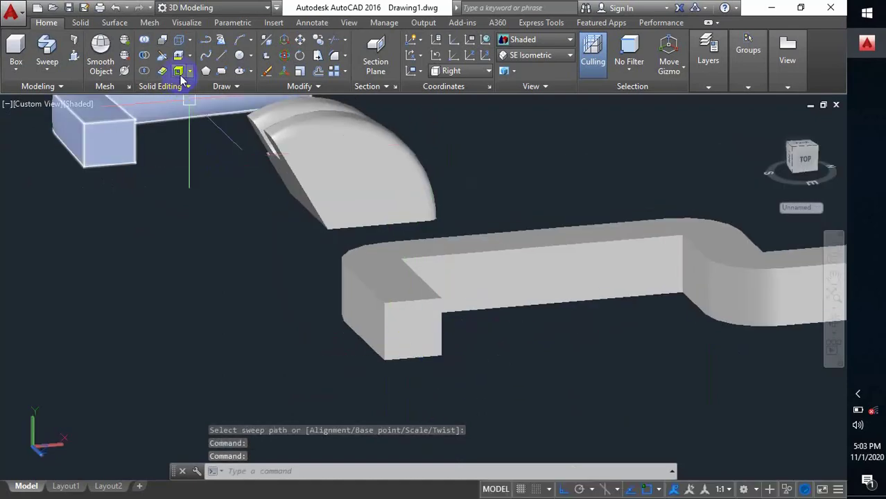
# Start shelling the swept bar and mark both of its end faces for removal.
pyautogui.click(180, 75)
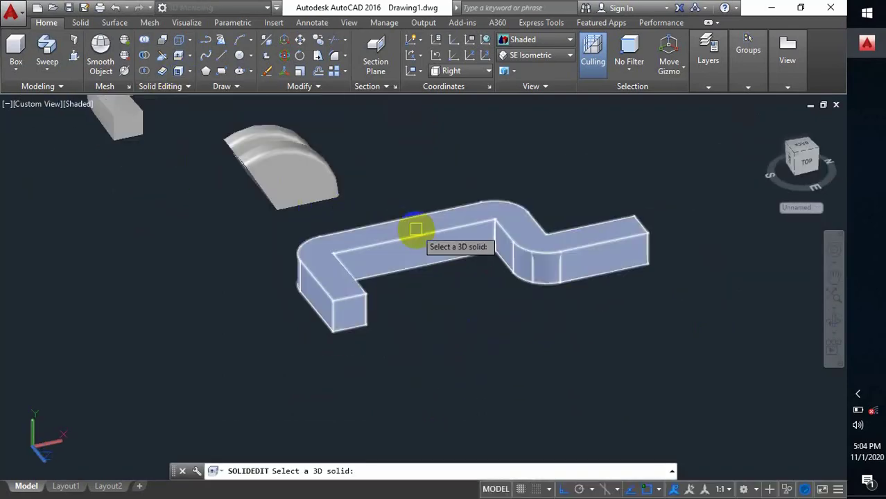
pyautogui.click(415, 229)
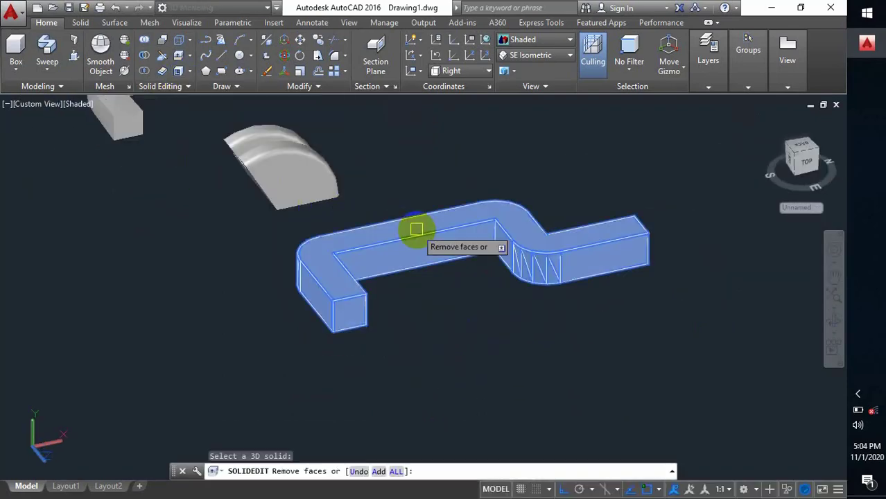
pyautogui.scroll(4, 358, 334)
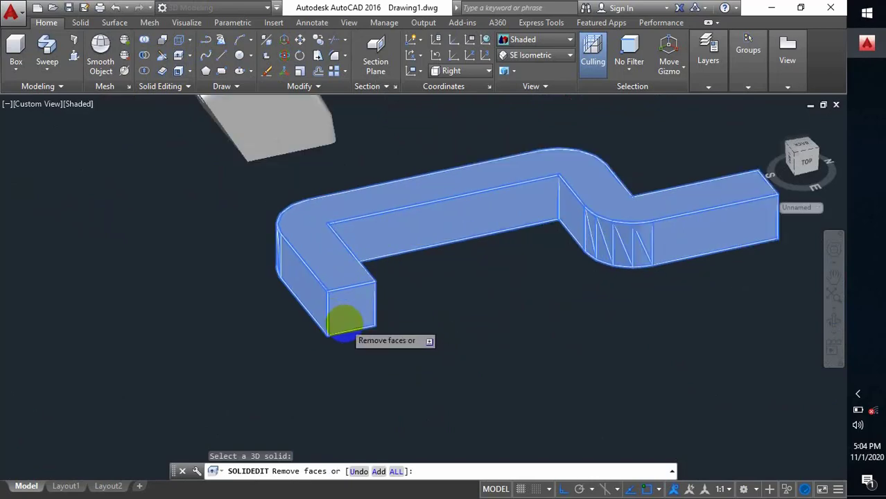
pyautogui.keyDown('shift'); pyautogui.moveTo(379, 373); pyautogui.dragTo(334, 332, button='middle'); pyautogui.keyUp('shift')
pyautogui.click(346, 279)
pyautogui.scroll(-5, 258, 293)
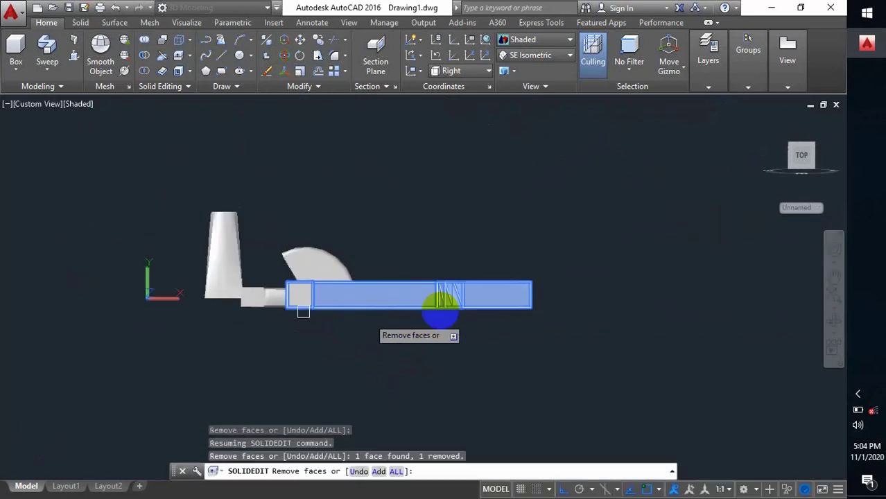
pyautogui.keyDown('shift'); pyautogui.moveTo(492, 297); pyautogui.dragTo(322, 293, button='middle'); pyautogui.keyUp('shift')
pyautogui.scroll(6, 161, 285)
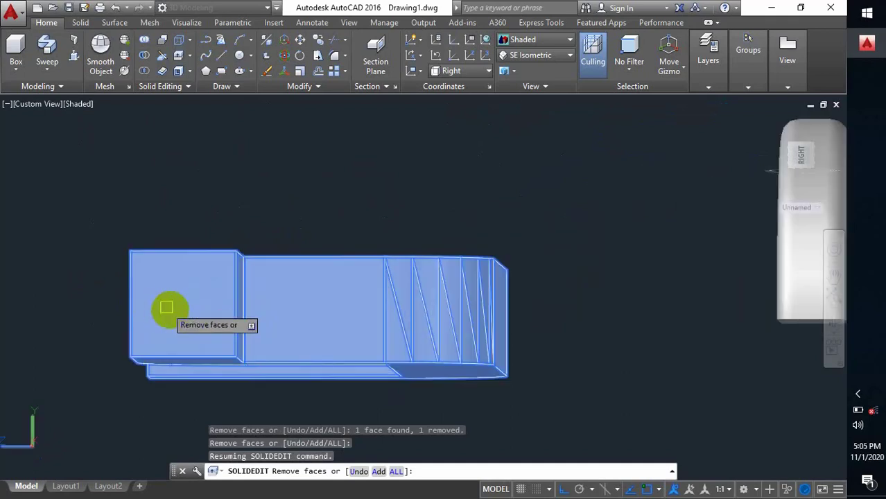
pyautogui.keyDown('shift'); pyautogui.moveTo(172, 311); pyautogui.dragTo(189, 320, button='middle'); pyautogui.keyUp('shift')
pyautogui.click(209, 318)
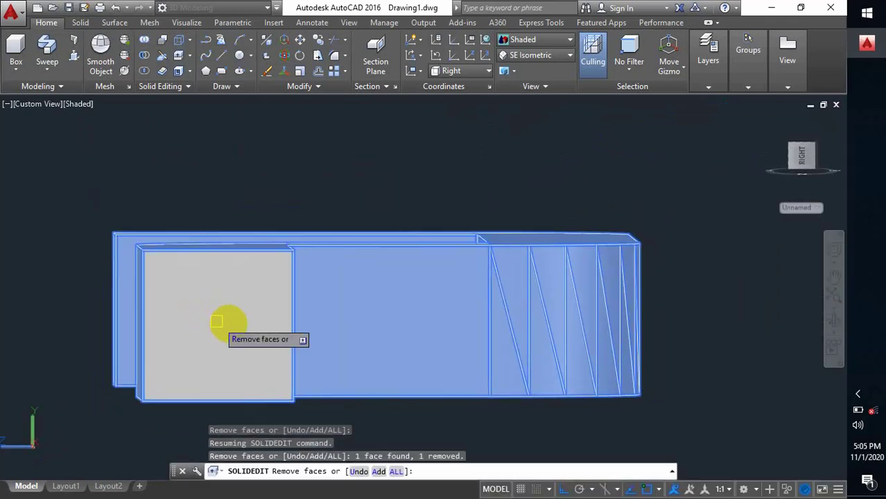
pyautogui.scroll(-4, 287, 327)
# Apply a 0.1 shell wall thickness and exit solid editing.
pyautogui.press('Return')
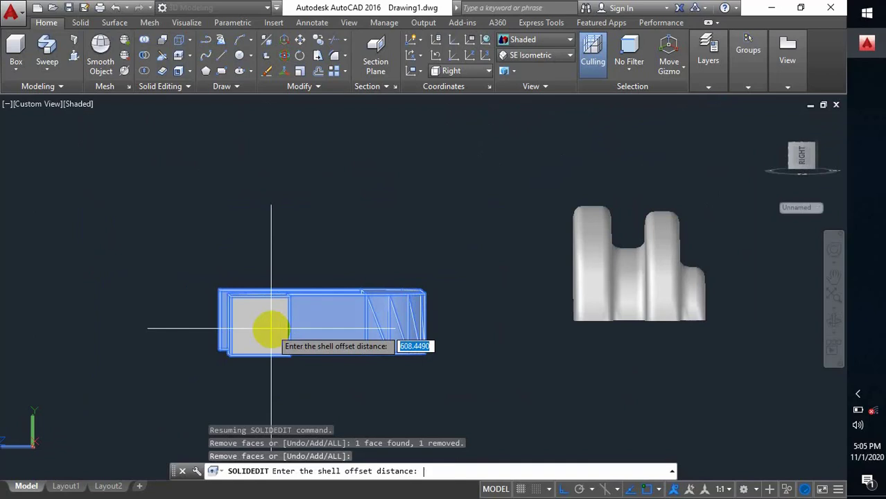
pyautogui.write('.1')
pyautogui.press('Return')
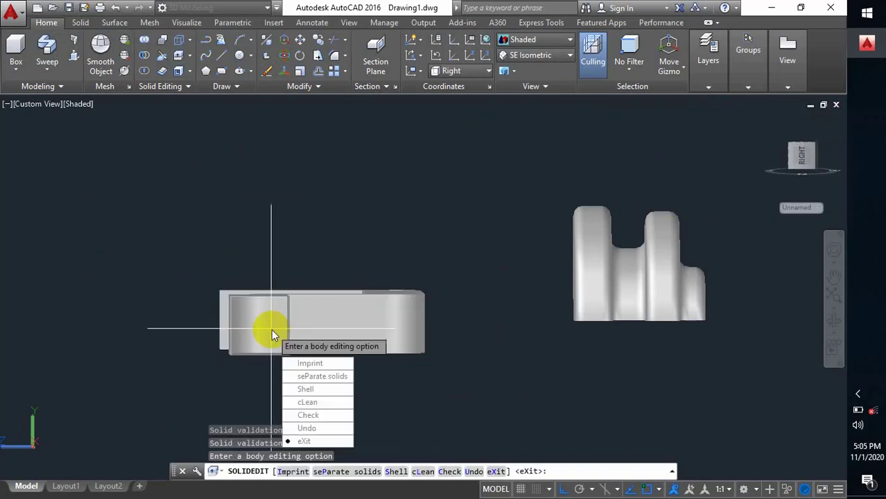
pyautogui.click(320, 447)
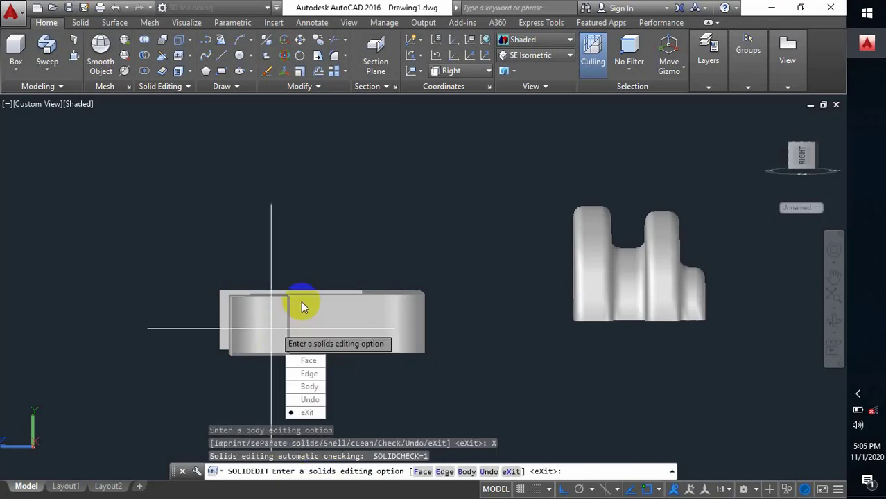
pyautogui.click(308, 413)
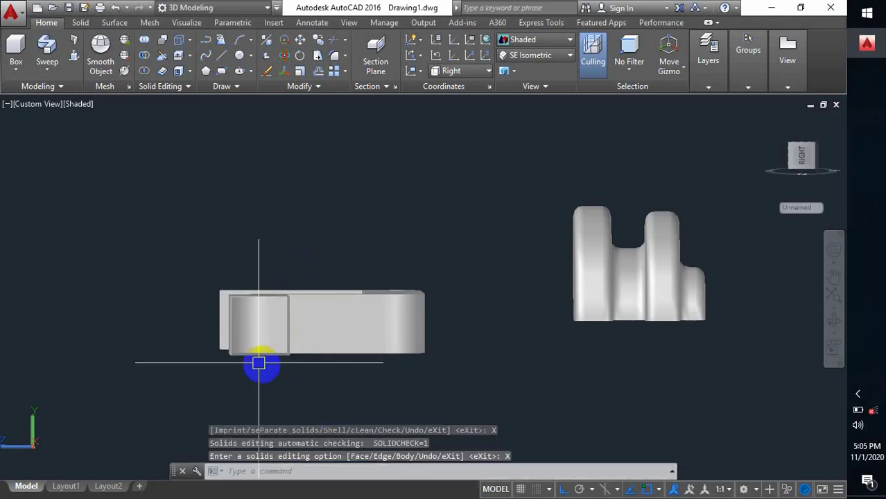
pyautogui.scroll(3, 267, 346)
pyautogui.keyDown('shift'); pyautogui.moveTo(272, 336); pyautogui.dragTo(319, 322, button='middle'); pyautogui.keyUp('shift')
pyautogui.keyDown('shift'); pyautogui.moveTo(419, 331); pyautogui.dragTo(273, 341, button='middle'); pyautogui.keyUp('shift')
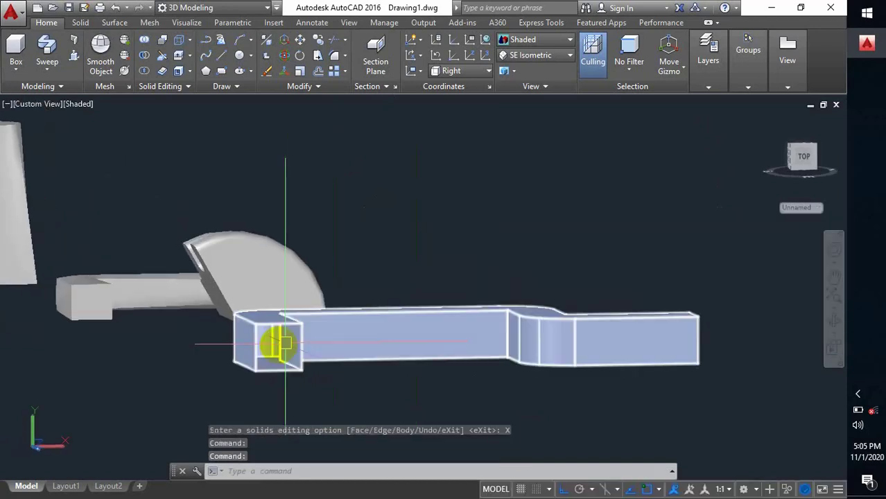
pyautogui.scroll(3, 269, 344)
pyautogui.scroll(-5, 292, 338)
pyautogui.keyDown('shift'); pyautogui.moveTo(327, 303); pyautogui.dragTo(419, 357, button='middle'); pyautogui.keyUp('shift')
pyautogui.scroll(5, 421, 352)
pyautogui.scroll(-3, 425, 357)
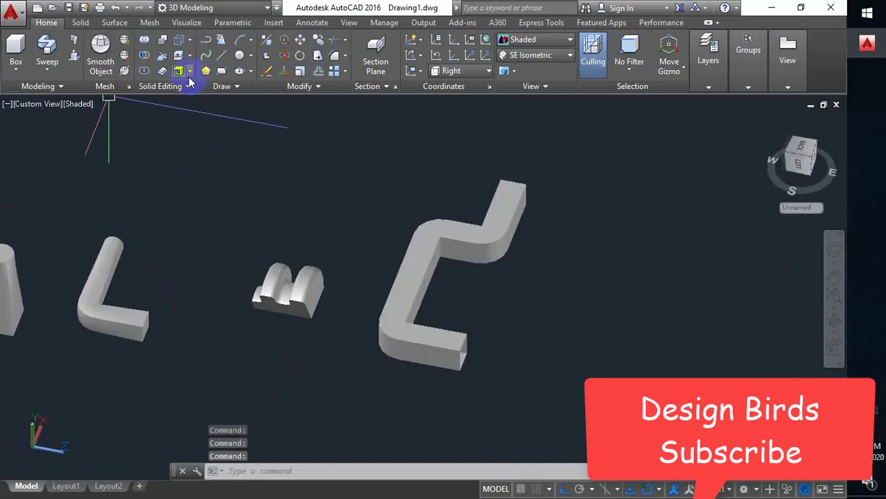
pyautogui.moveTo(312, 323)
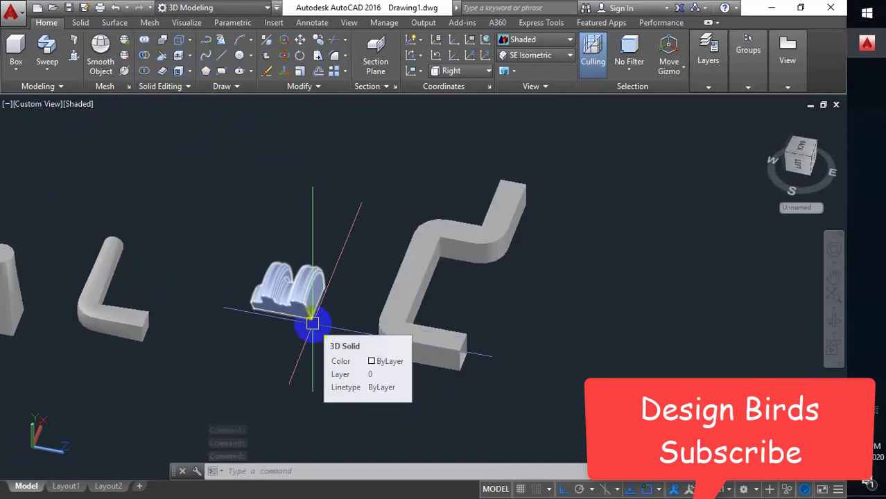